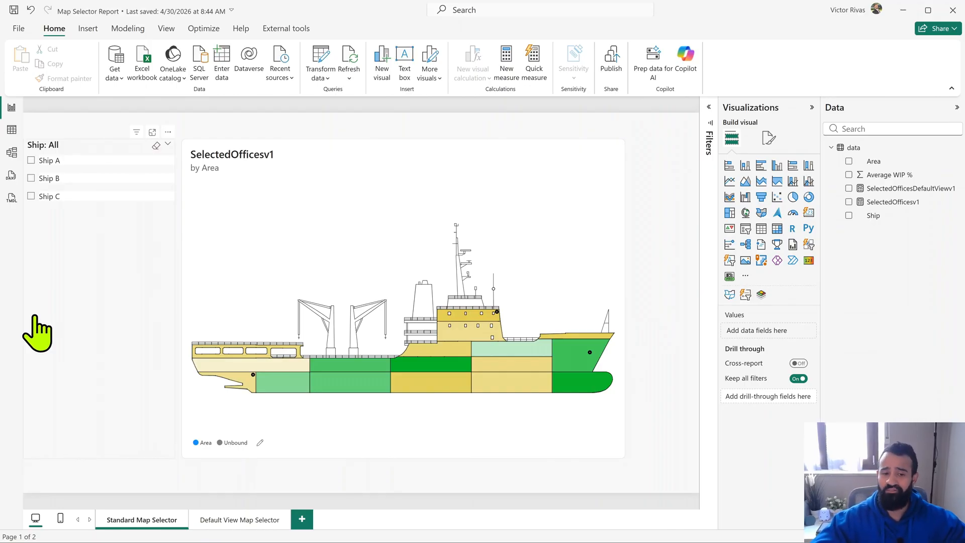
- Filter the Standard Map Selector page by Ship A, Ship B and Ship C in turn, clear the filter, and view the visual's list of maps
{"action": "left_click", "coordinate": [52, 162]}
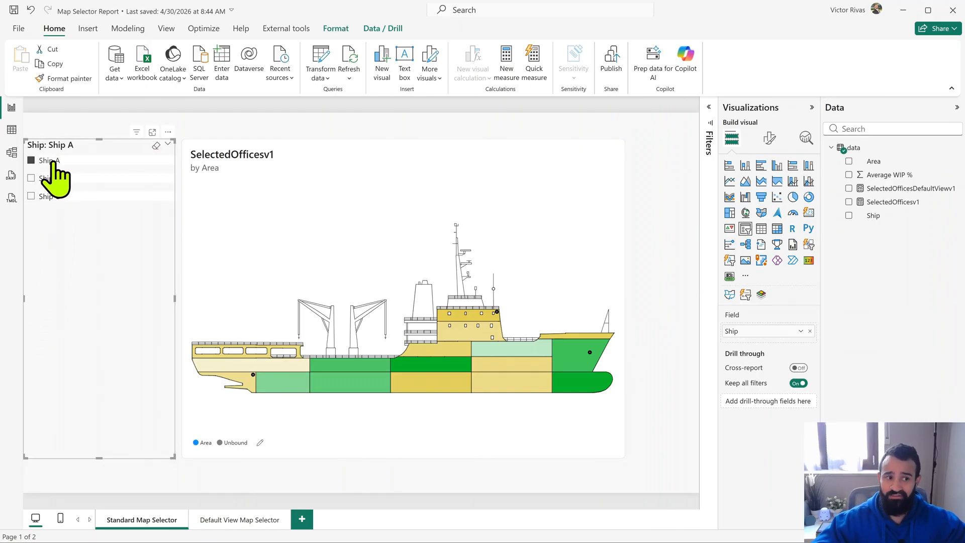
{"action": "left_click", "coordinate": [56, 179]}
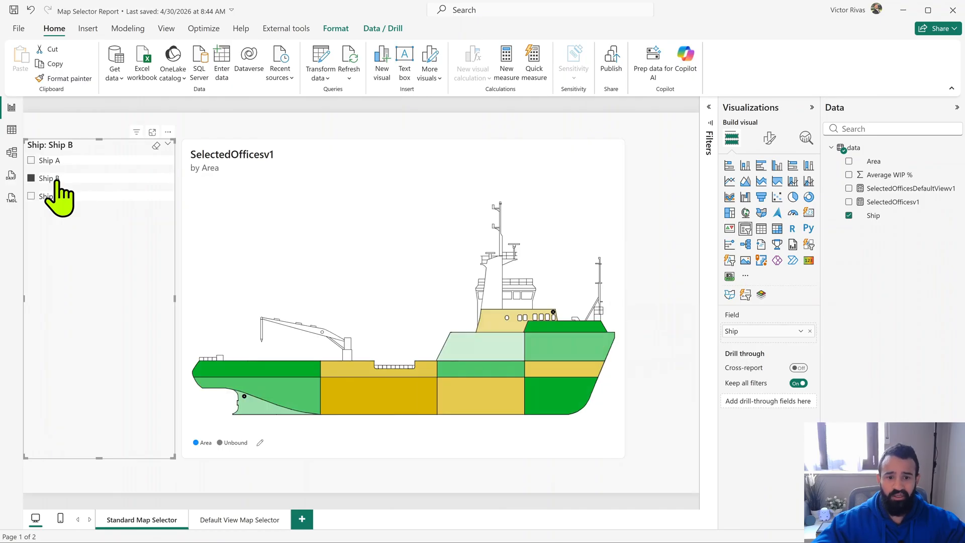
{"action": "left_click", "coordinate": [54, 197]}
{"action": "left_click", "coordinate": [55, 197]}
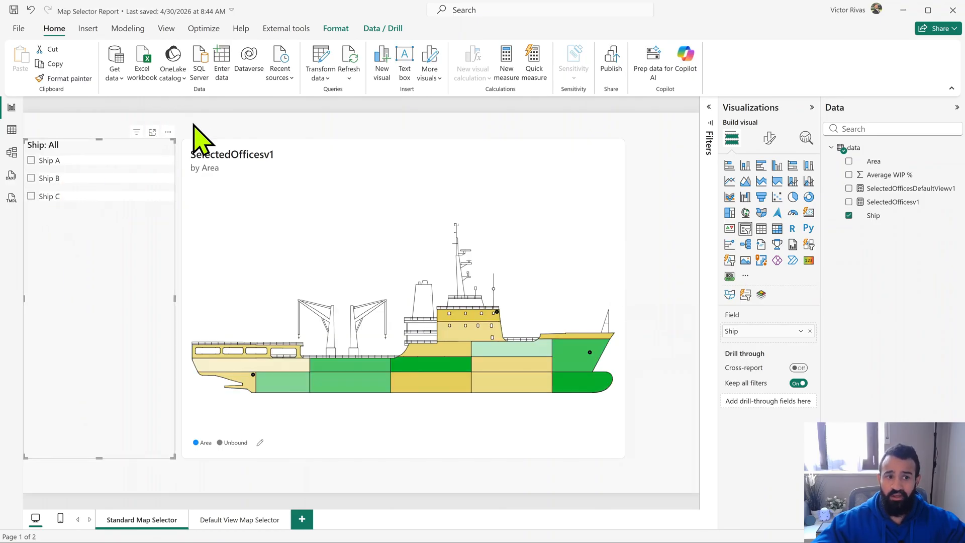
{"action": "left_click", "coordinate": [197, 125]}
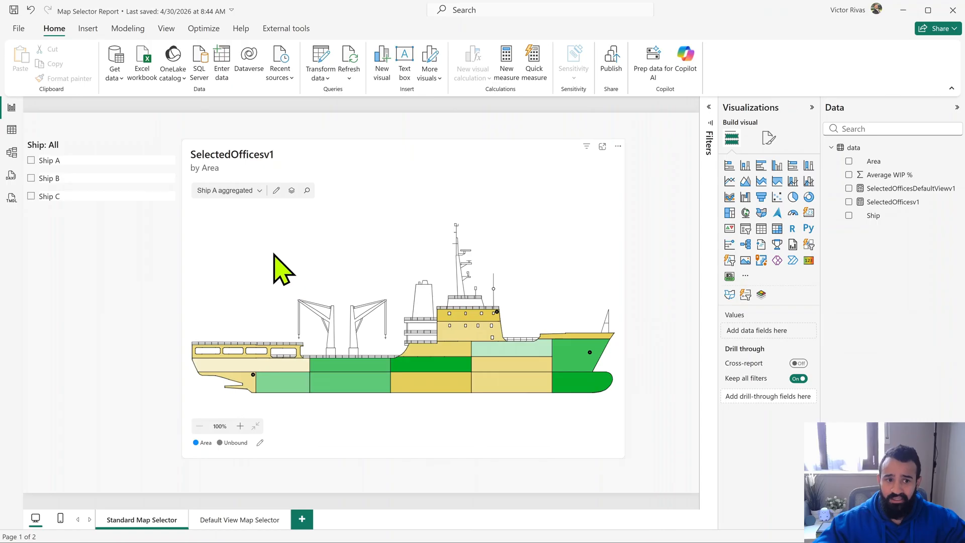
{"action": "left_click", "coordinate": [255, 190]}
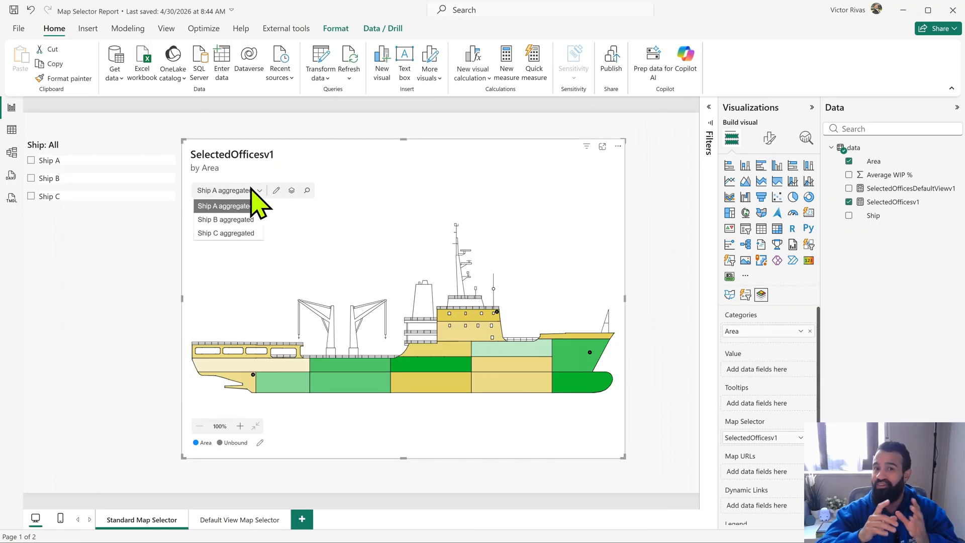
{"action": "left_click", "coordinate": [266, 124]}
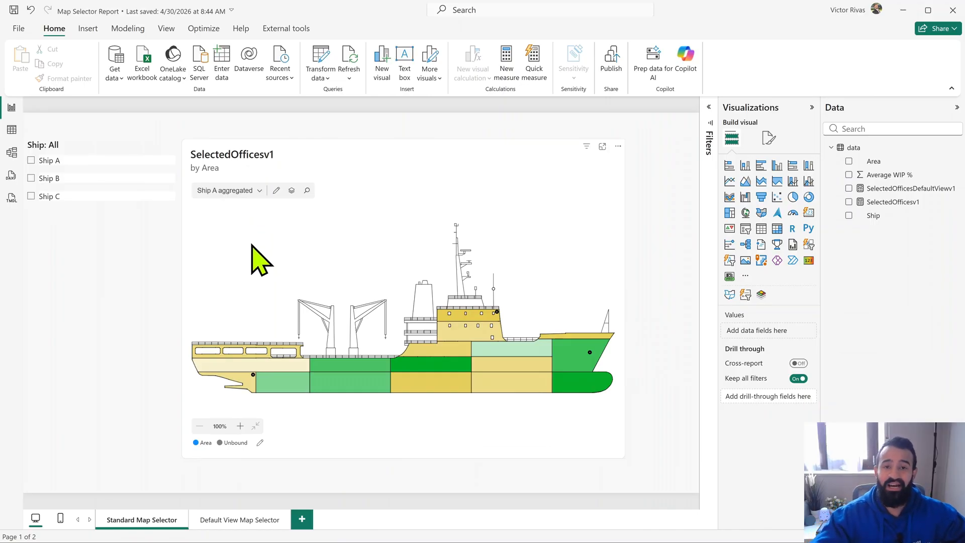
- On the Default View Map Selector page, filter by Ship A, Ship B and Ship C in turn, and clear the filter
{"action": "left_click", "coordinate": [218, 521]}
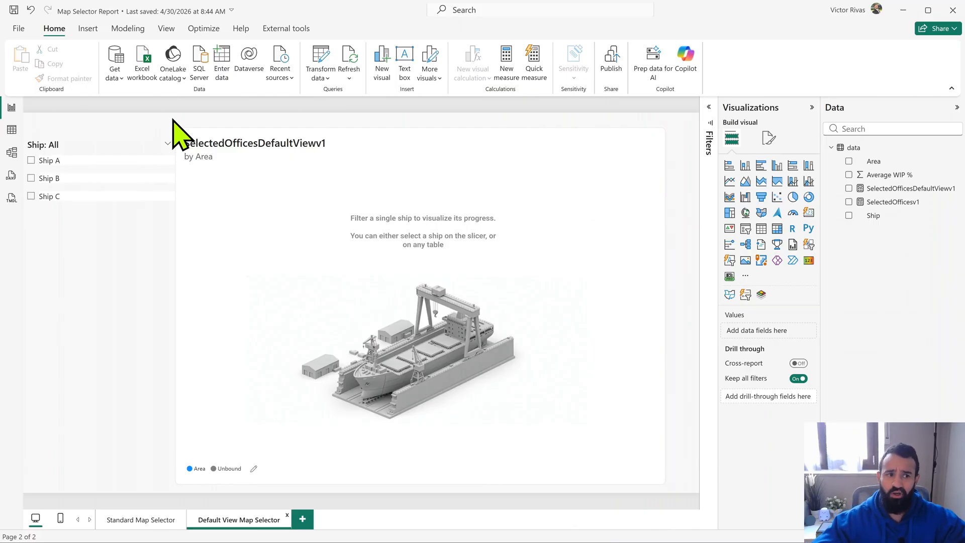
{"action": "left_click", "coordinate": [56, 160]}
{"action": "left_click", "coordinate": [57, 179]}
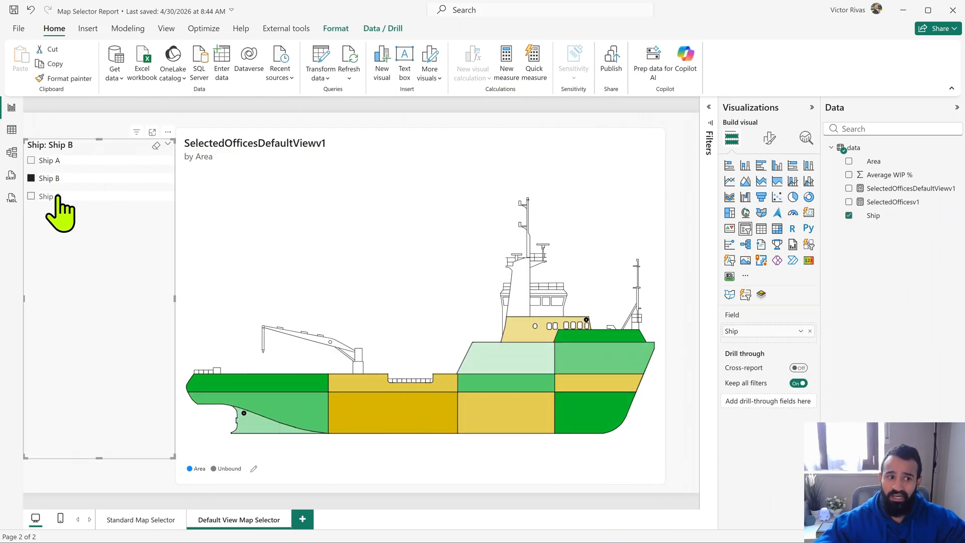
{"action": "left_click", "coordinate": [48, 197]}
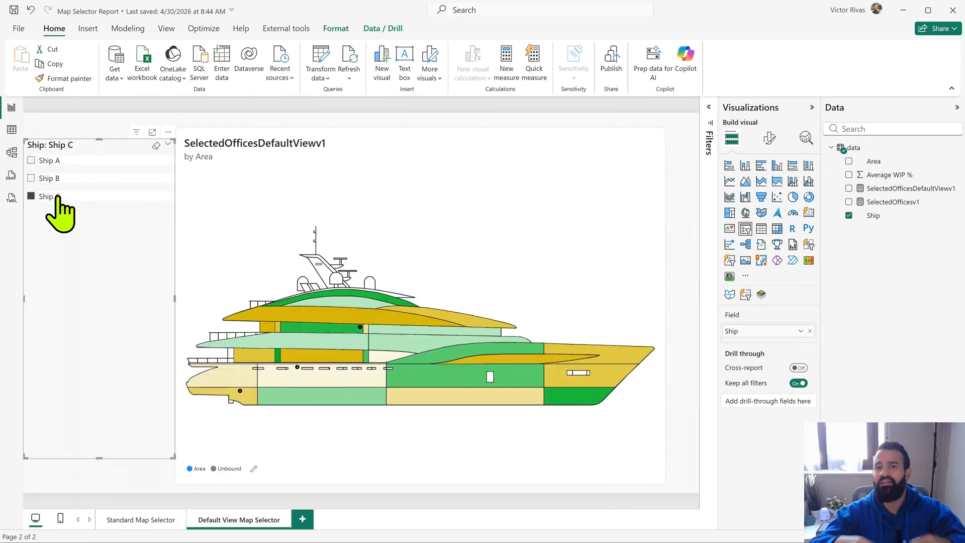
{"action": "left_click", "coordinate": [57, 197]}
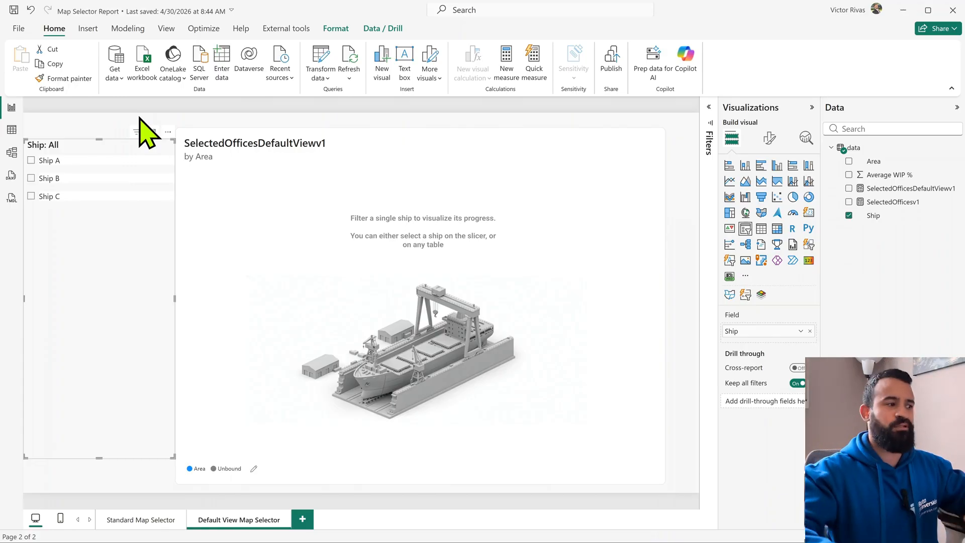
- Add a new report page with a Synoptic Panel by OKVIZ visual and enlarge it to fill most of the canvas
{"action": "left_click", "coordinate": [302, 519]}
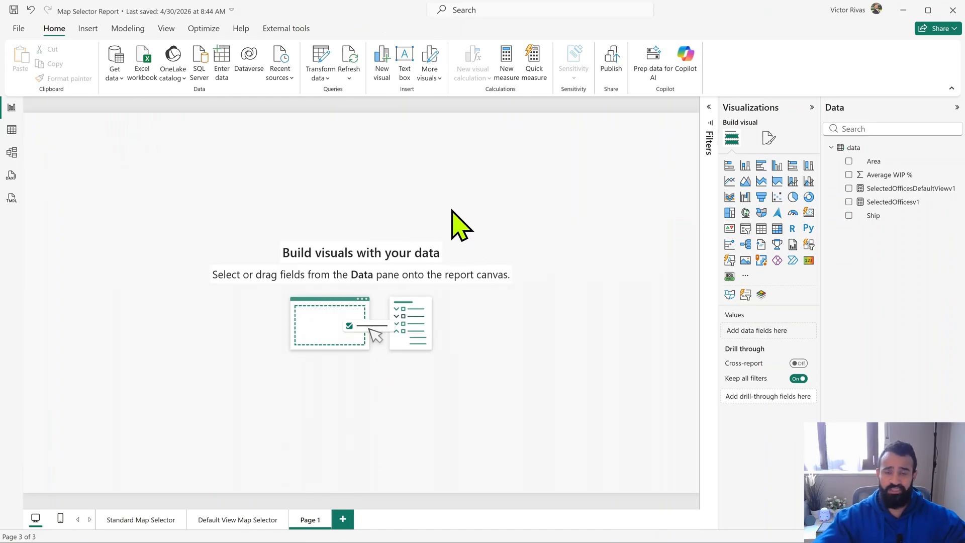
{"action": "left_click", "coordinate": [762, 295]}
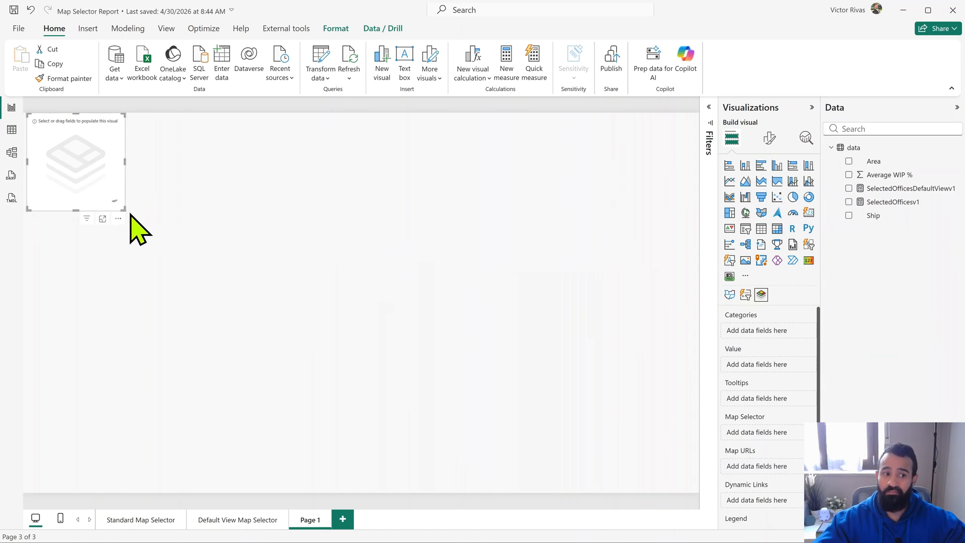
{"action": "left_click_drag", "start_coordinate": [124, 210], "coordinate": [550, 463]}
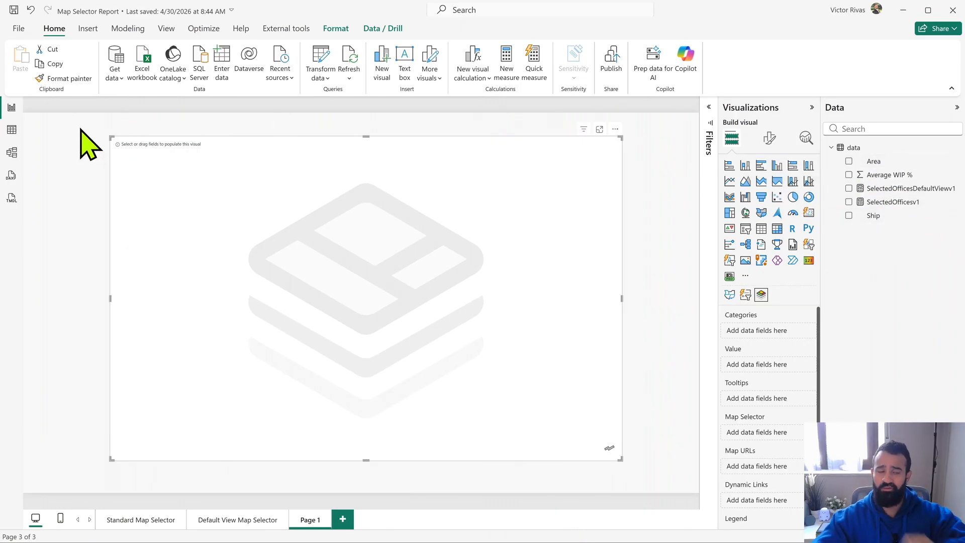
- Review the rows of the data table and assign the Area field to the Synoptic Panel's Categories
{"action": "left_click", "coordinate": [12, 130]}
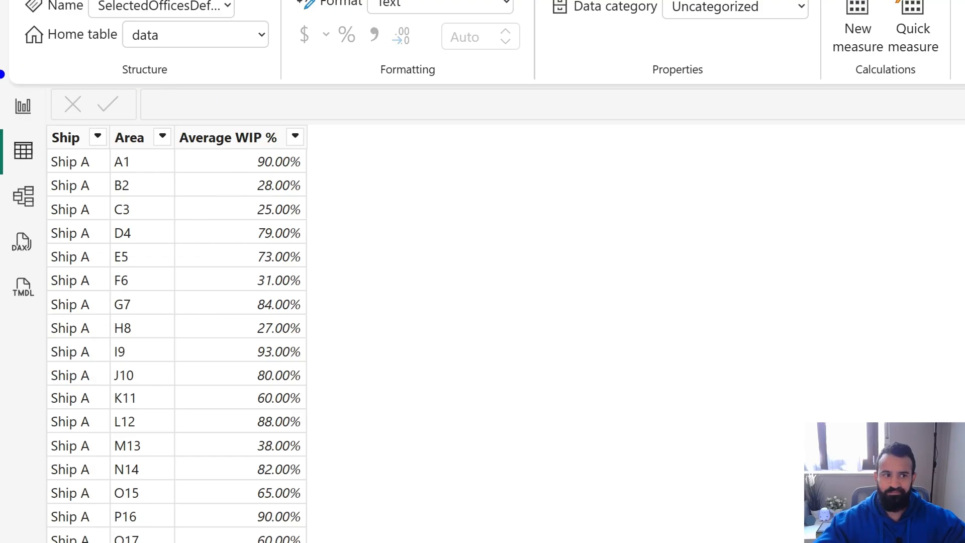
{"action": "left_click", "coordinate": [24, 105]}
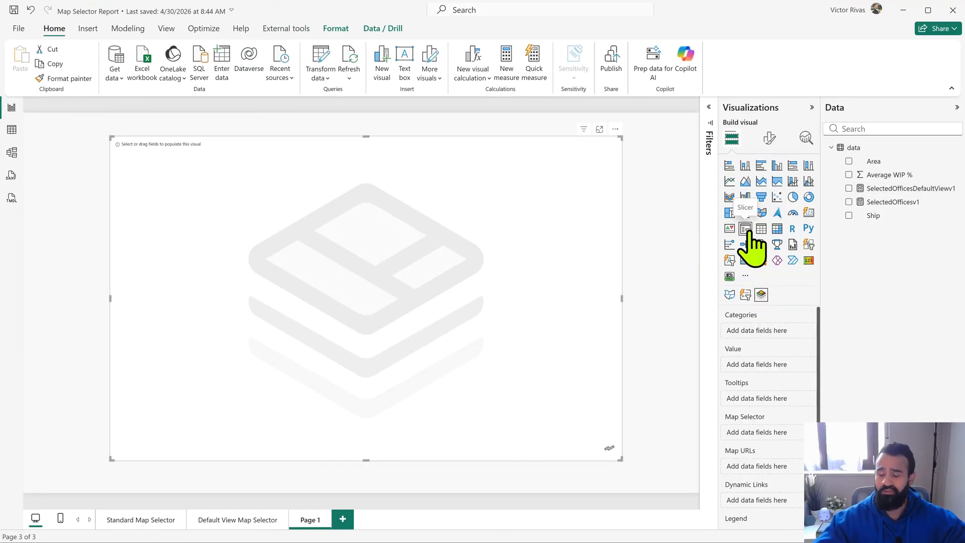
{"action": "left_click_drag", "start_coordinate": [900, 162], "coordinate": [771, 337]}
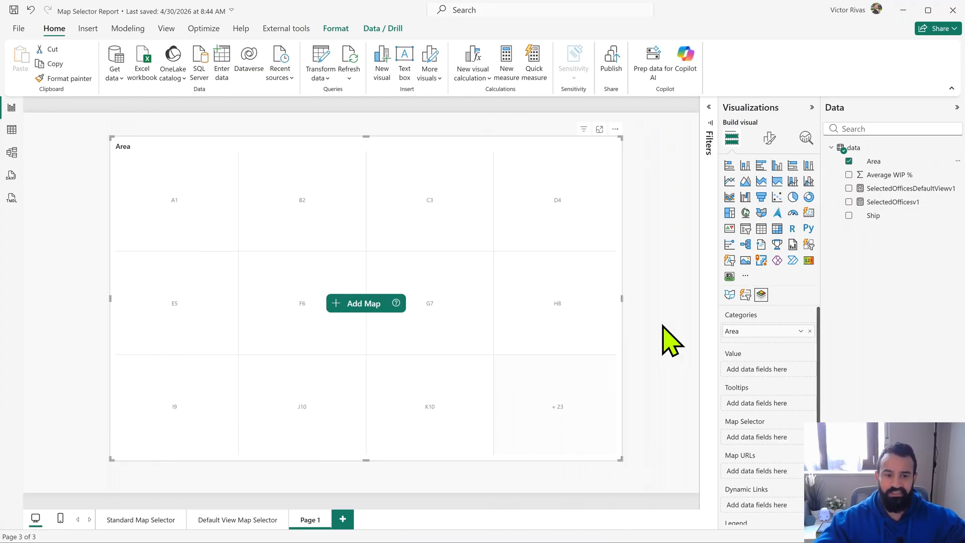
- Add the Ship A aggregated, Ship B aggregated and Ship C aggregated map files to the Synoptic Panel
{"action": "left_click", "coordinate": [357, 305]}
{"action": "left_click", "coordinate": [365, 325]}
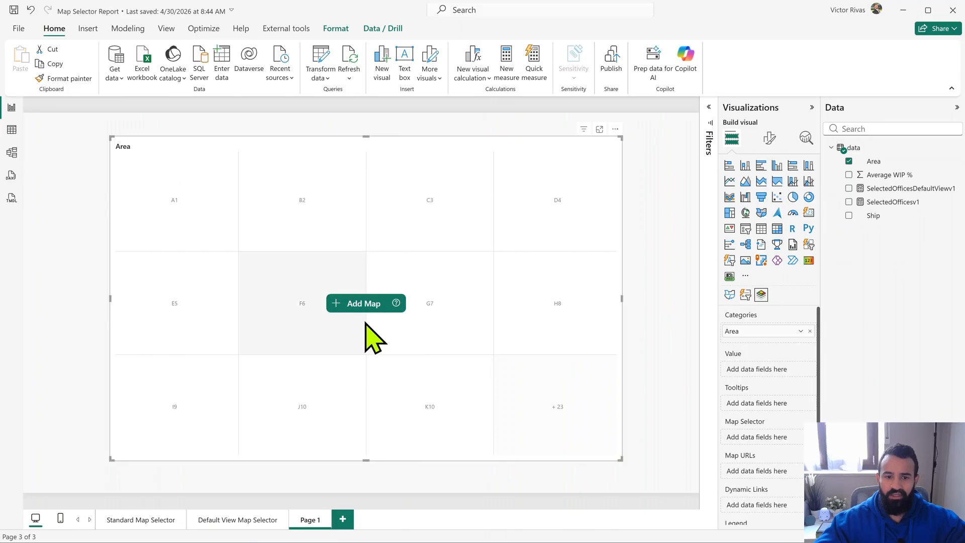
{"action": "left_click_drag", "start_coordinate": [347, 173], "coordinate": [146, 129]}
{"action": "left_click", "coordinate": [563, 442]}
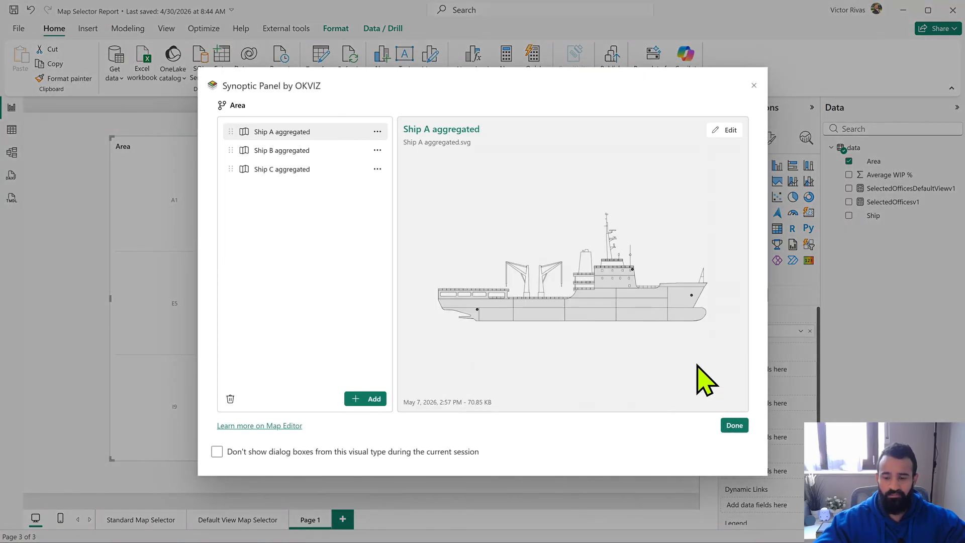
{"action": "left_click", "coordinate": [735, 425]}
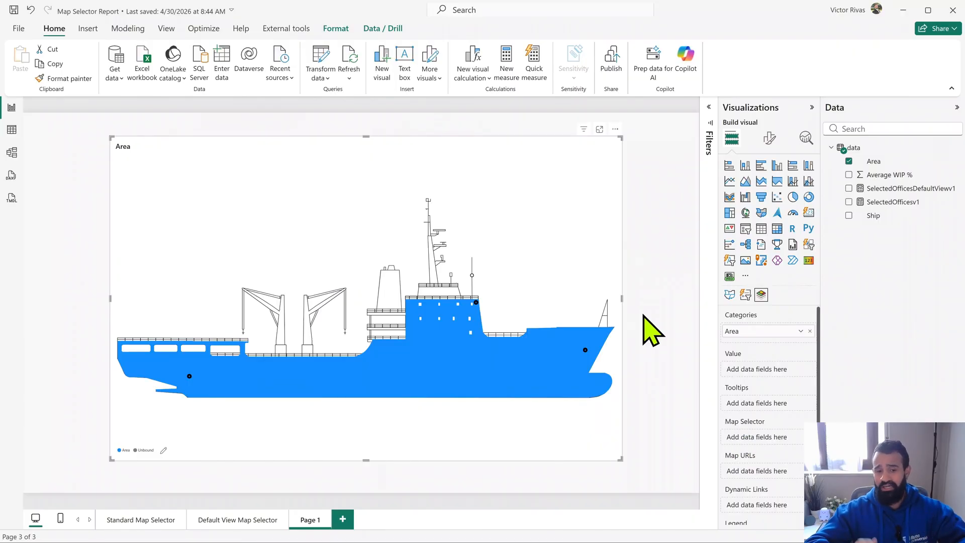
- Preview the Ship B aggregated map in the visual, return to Ship A aggregated, and deselect the visual
{"action": "left_click", "coordinate": [152, 161]}
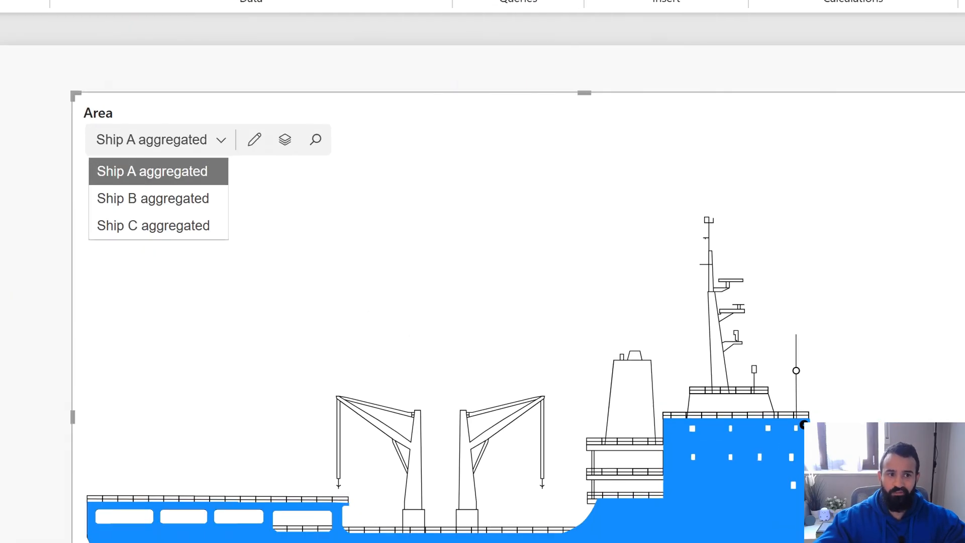
{"action": "left_click", "coordinate": [155, 140]}
{"action": "left_click", "coordinate": [153, 198]}
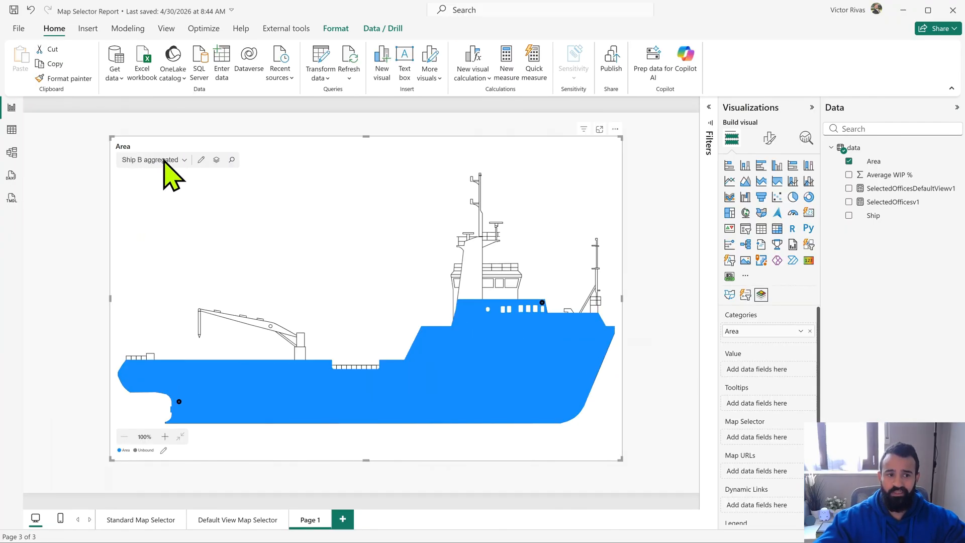
{"action": "left_click", "coordinate": [164, 159]}
{"action": "left_click", "coordinate": [153, 176]}
{"action": "left_click", "coordinate": [96, 167]}
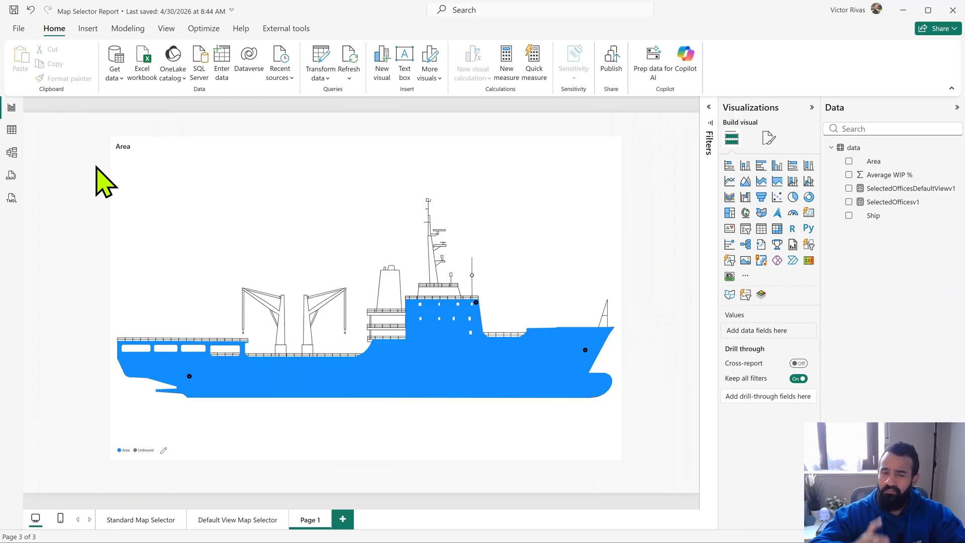
- Set the map areas' custom color to conditional formatting with a Gradient style based on Average WIP %
{"action": "left_click", "coordinate": [382, 155]}
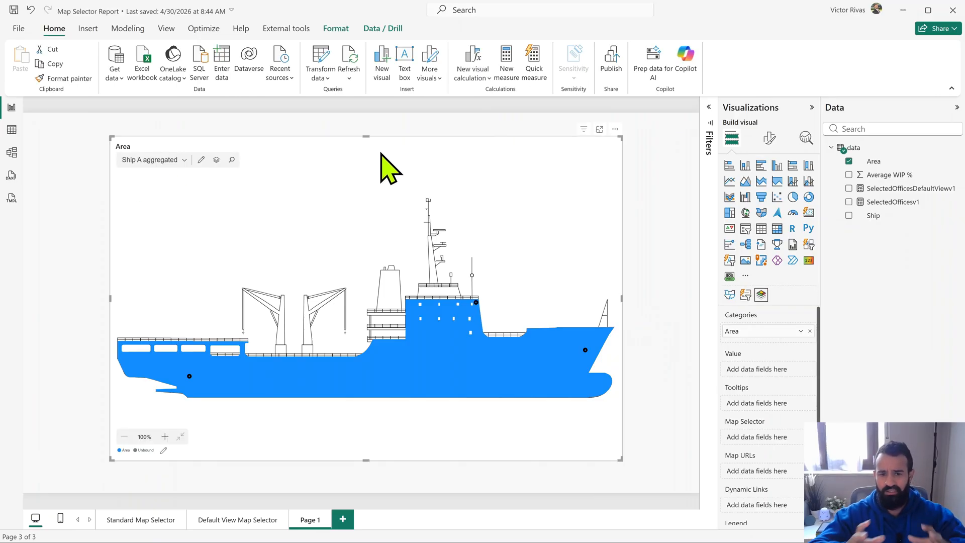
{"action": "left_click", "coordinate": [770, 138]}
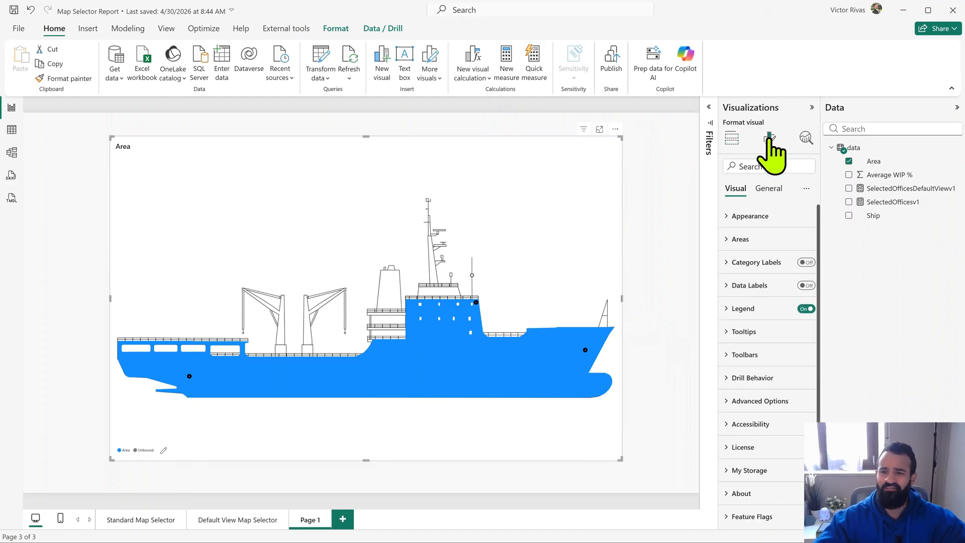
{"action": "left_click", "coordinate": [749, 240]}
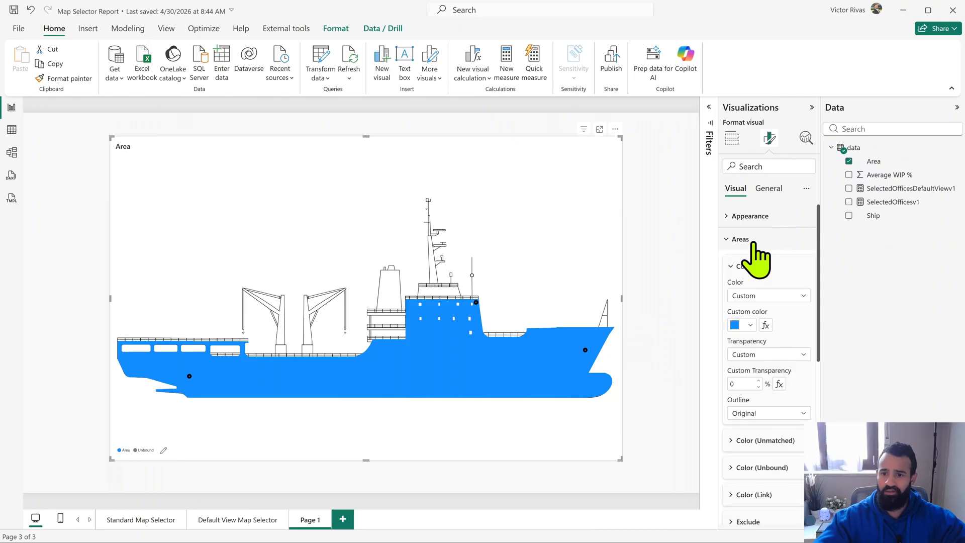
{"action": "left_click", "coordinate": [765, 326]}
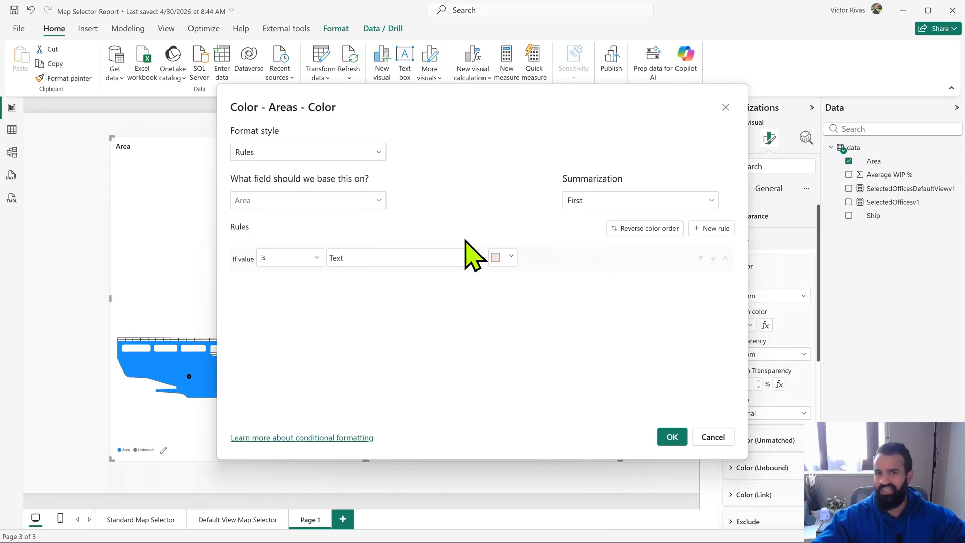
{"action": "left_click", "coordinate": [368, 156]}
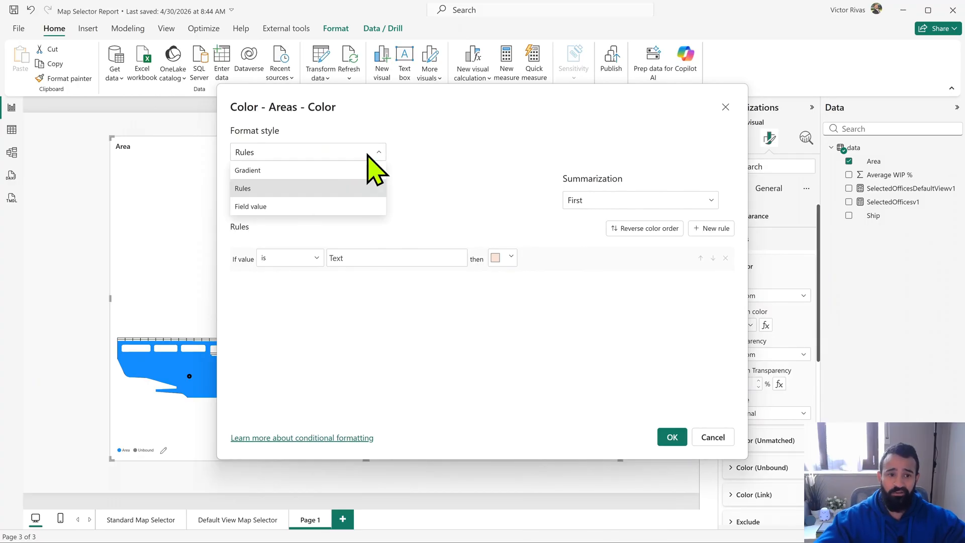
{"action": "left_click", "coordinate": [323, 170]}
{"action": "left_click", "coordinate": [379, 200]}
{"action": "left_click", "coordinate": [254, 278]}
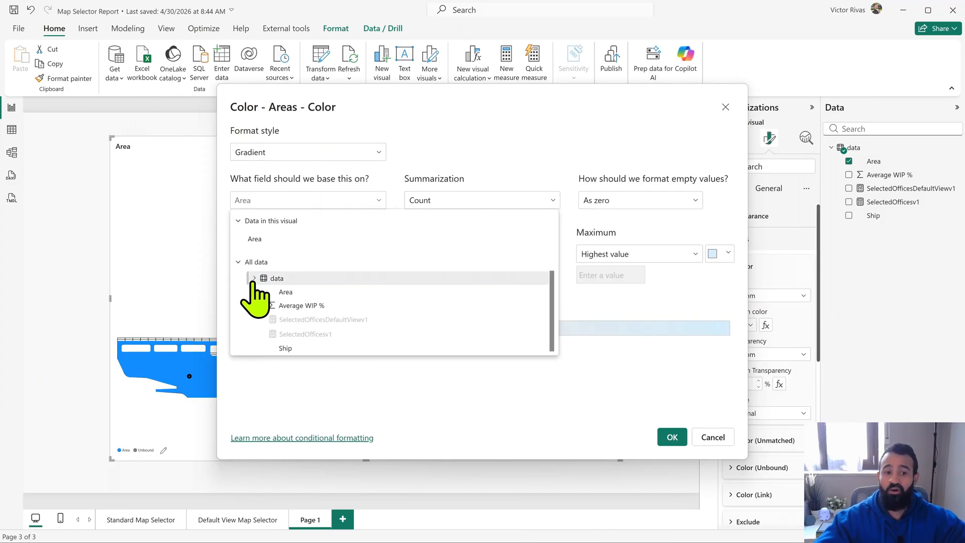
{"action": "left_click", "coordinate": [289, 305]}
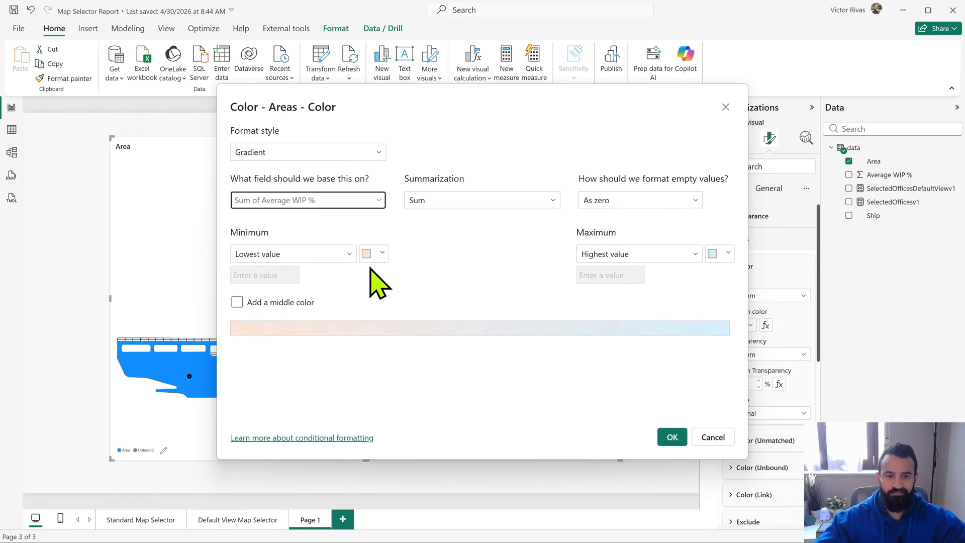
- Set the gradient's minimum color to #D9B300 and its maximum to a custom green, and apply the area color formatting
{"action": "left_click", "coordinate": [375, 256]}
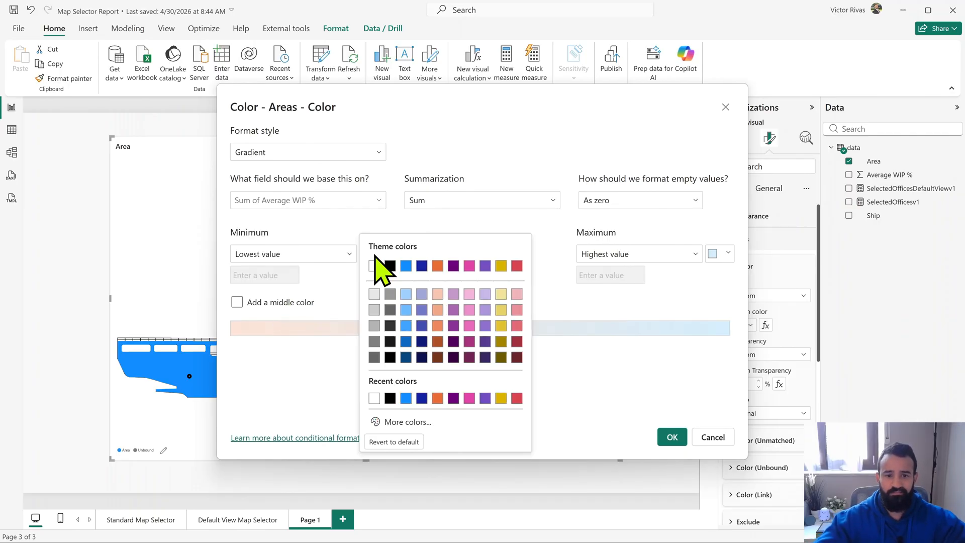
{"action": "left_click", "coordinate": [501, 266]}
{"action": "left_click", "coordinate": [726, 254]}
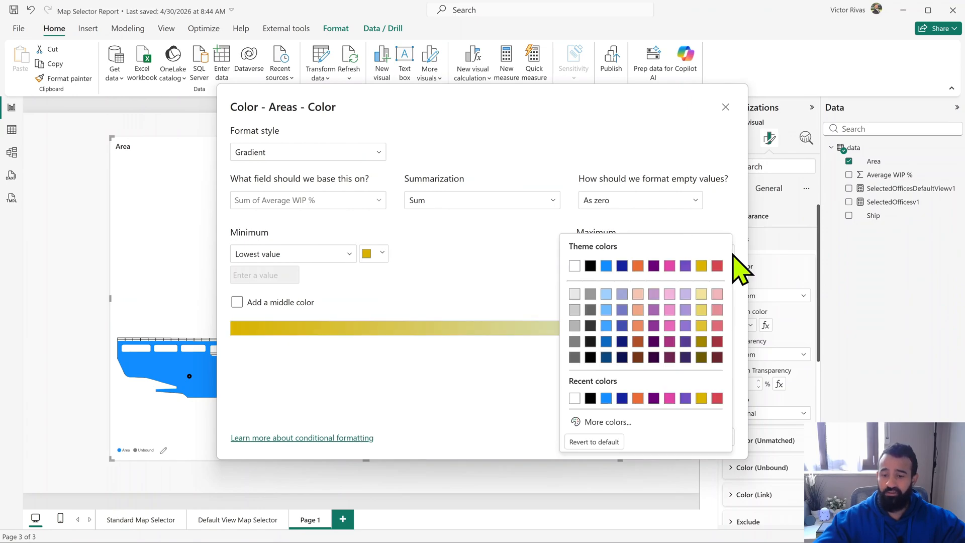
{"action": "left_click", "coordinate": [614, 422]}
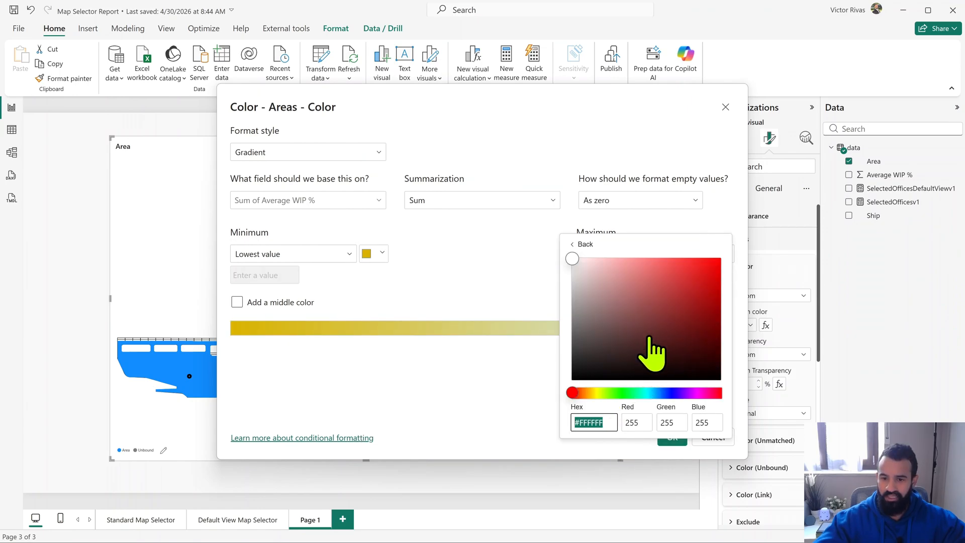
{"action": "left_click", "coordinate": [631, 393]}
{"action": "left_click_drag", "start_coordinate": [697, 308], "coordinate": [720, 298]}
{"action": "left_click", "coordinate": [526, 264]}
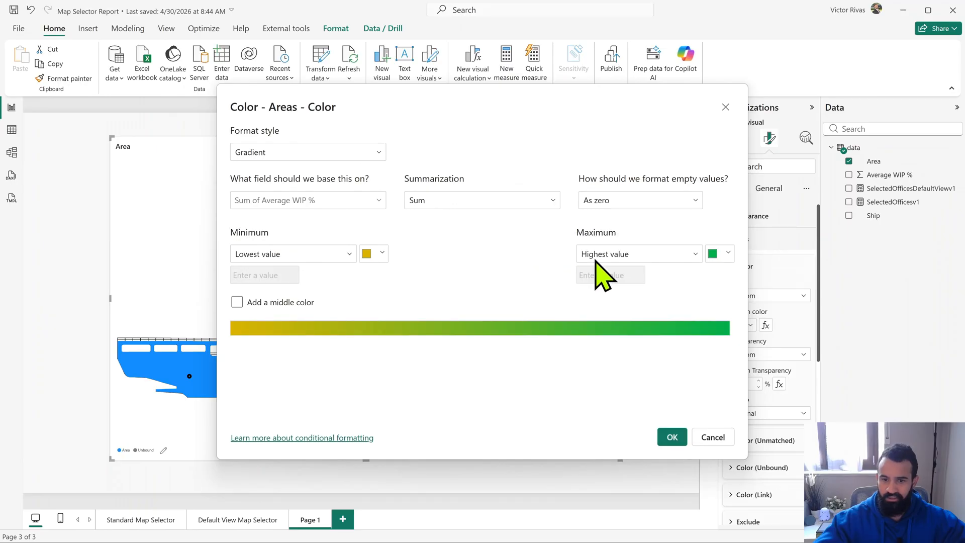
{"action": "left_click", "coordinate": [672, 439]}
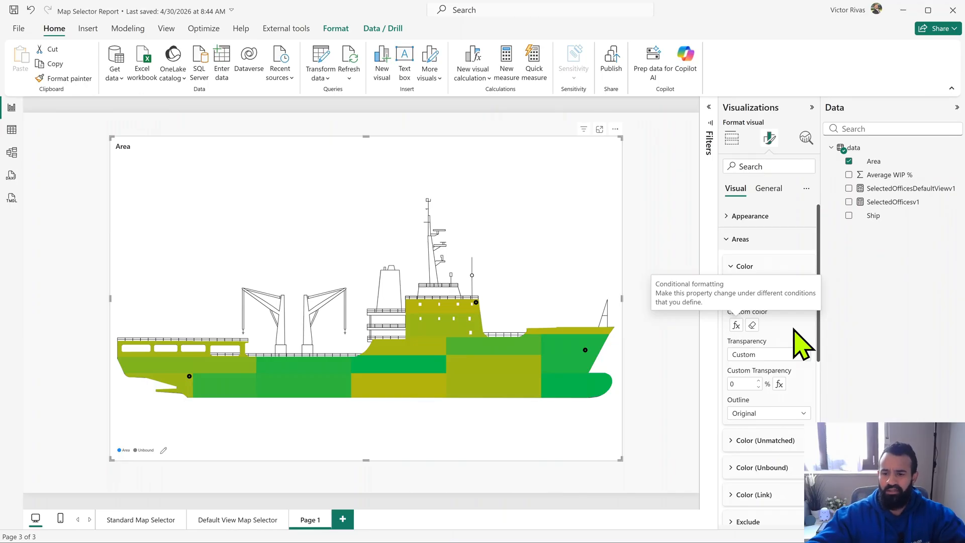
- Set the areas' outline to Custom and turn on Force Outline
{"action": "left_click", "coordinate": [802, 409]}
{"action": "left_click", "coordinate": [790, 438]}
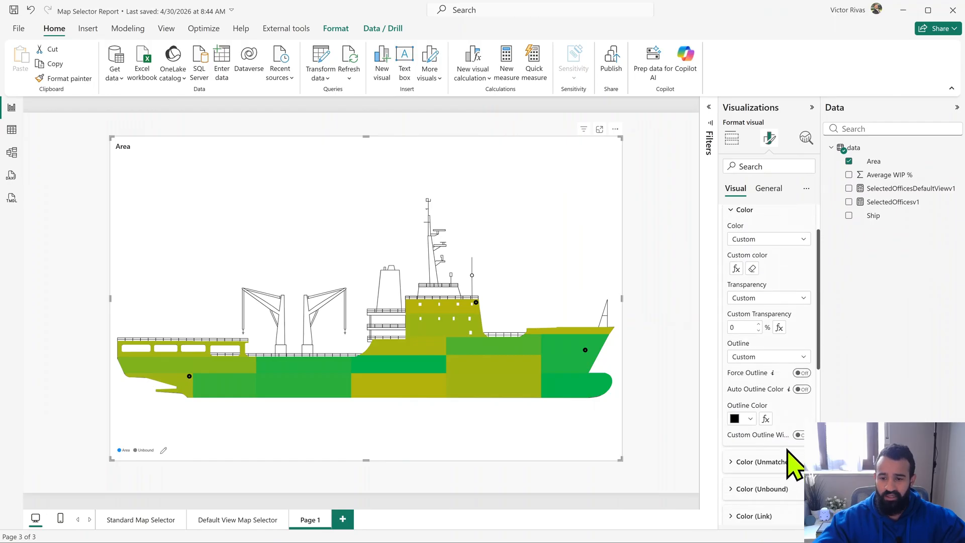
{"action": "left_click", "coordinate": [802, 373]}
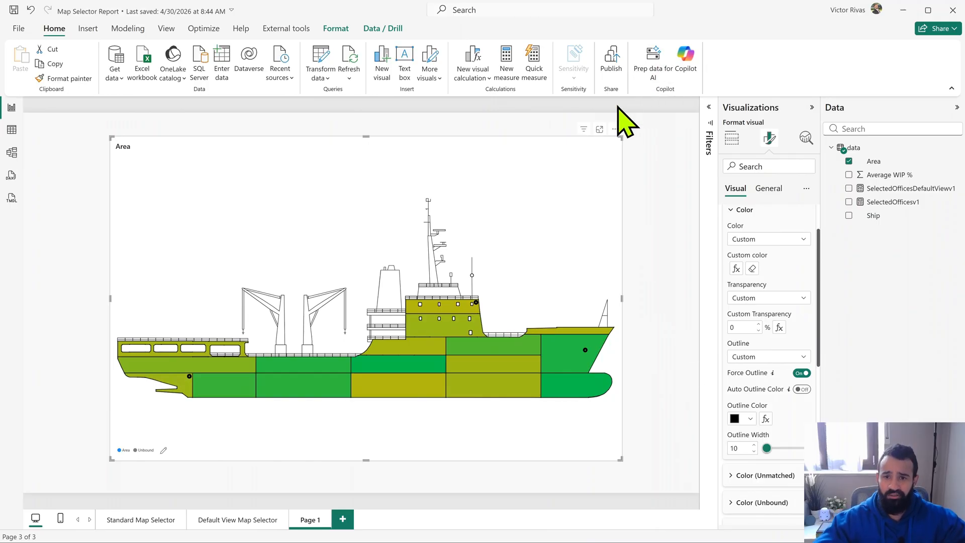
- Move the ship map visual slightly right and down on the page, and show its data field wells
{"action": "left_click_drag", "start_coordinate": [614, 143], "coordinate": [635, 147]}
{"action": "left_click", "coordinate": [731, 138]}
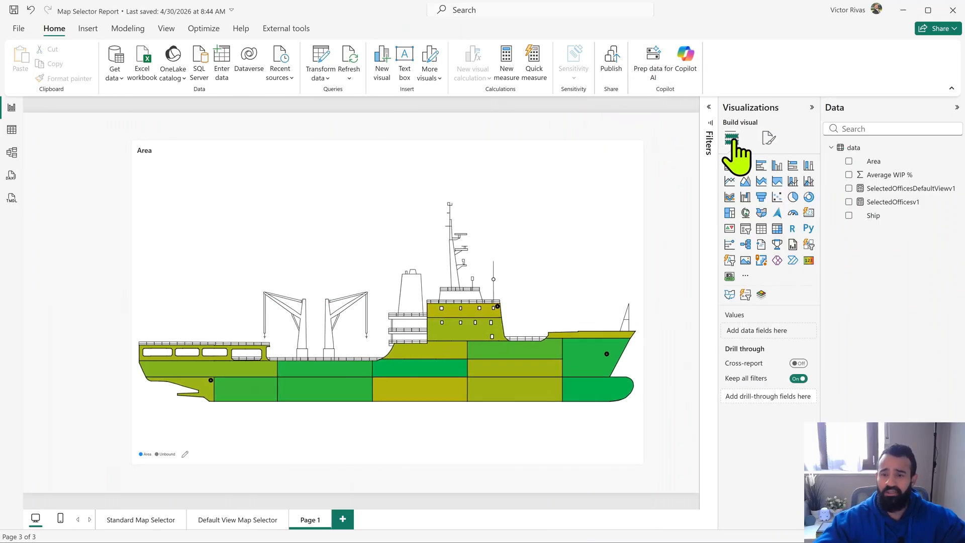
{"action": "left_click", "coordinate": [623, 183]}
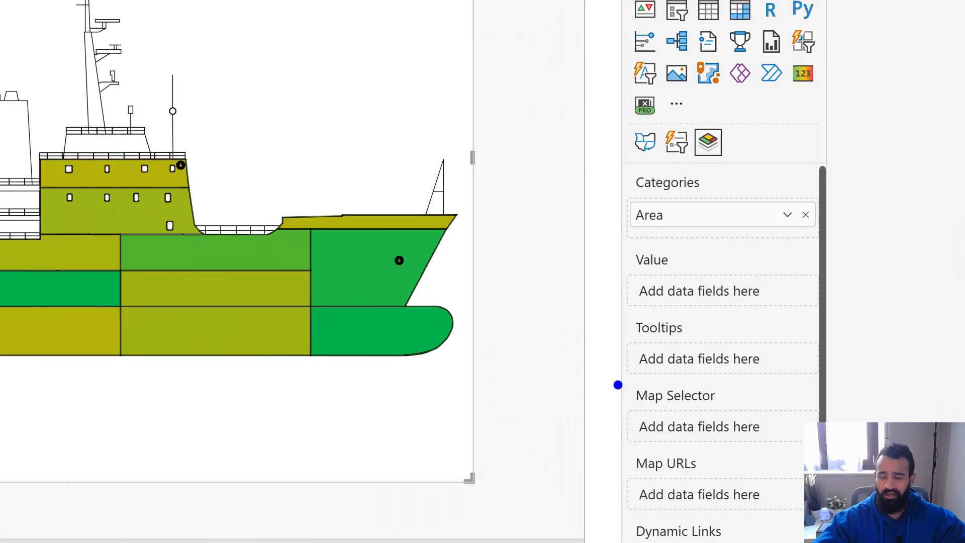
{"action": "left_click_drag", "start_coordinate": [618, 384], "coordinate": [843, 447]}
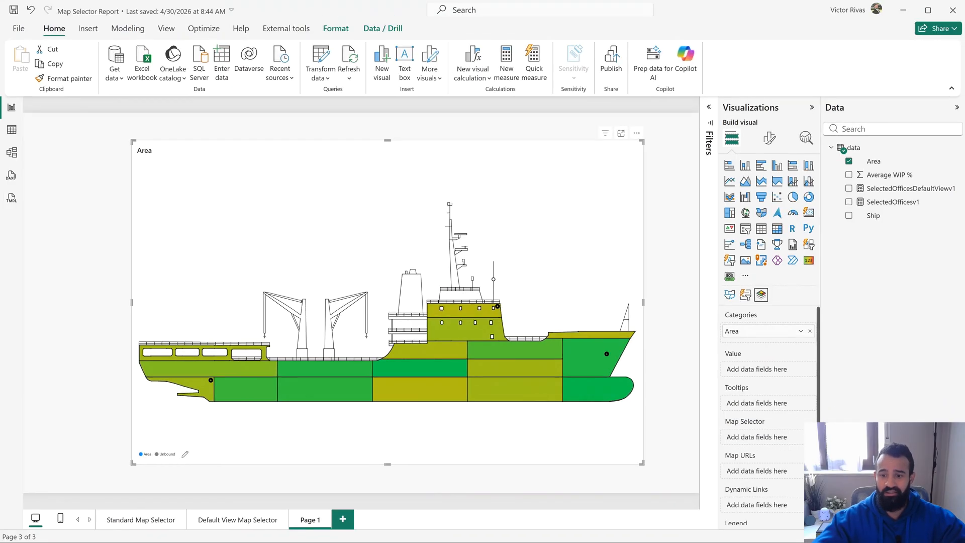
- Switch to the OKVIZ documentation in the browser, search for "map selector", and open the Map Selector feature article under Filtering Maps
{"action": "left_click", "coordinate": [527, 14]}
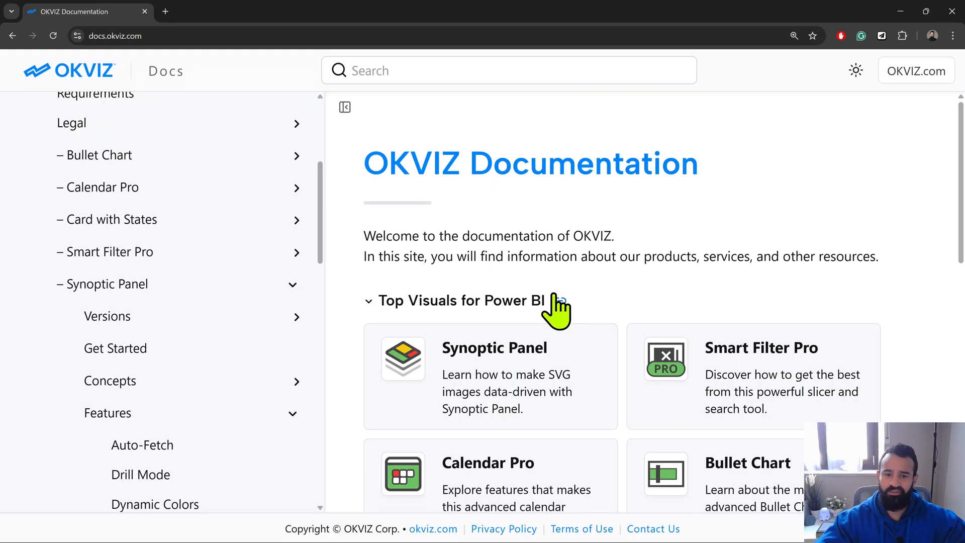
{"action": "left_click", "coordinate": [445, 71]}
{"action": "type", "text": "mapo"}
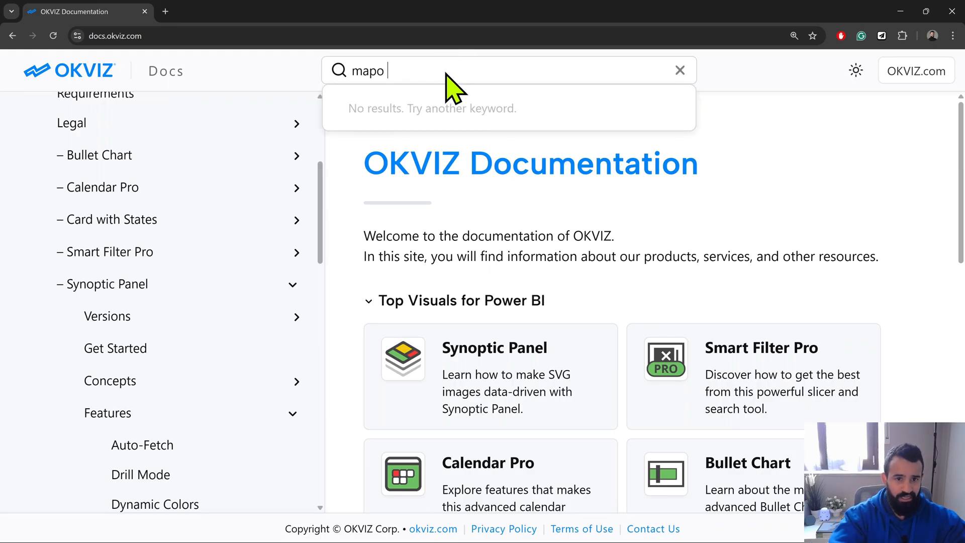
{"action": "key", "text": "BackSpace"}
{"action": "type", "text": "selector"}
{"action": "key", "text": "Return"}
{"action": "left_click", "coordinate": [457, 275]}
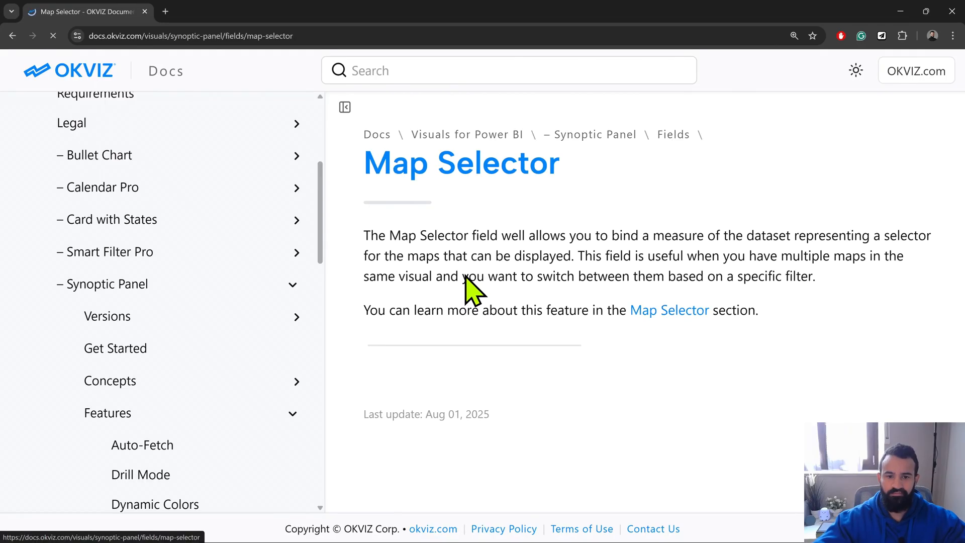
{"action": "left_click", "coordinate": [703, 312]}
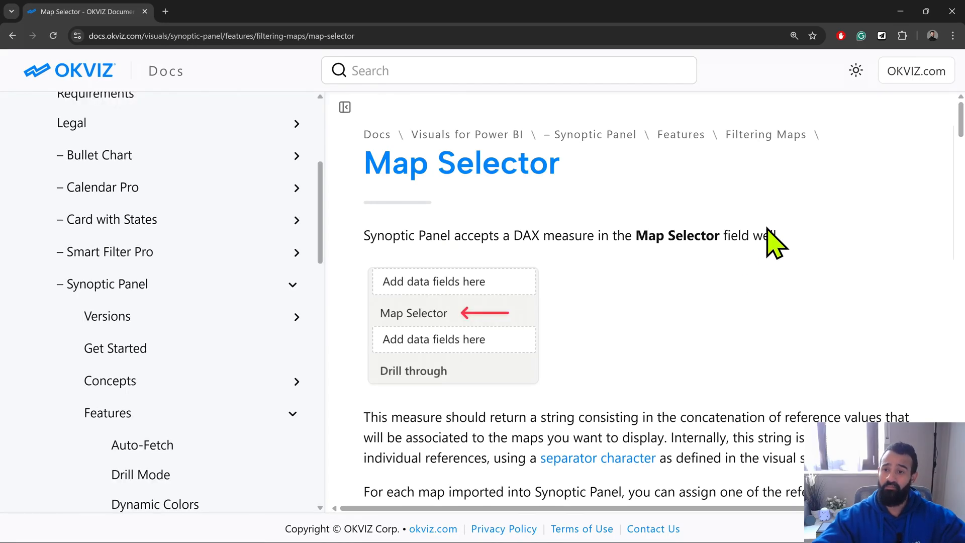
- Copy the sample SelectedOffices measure code from the article and switch back to Power BI
{"action": "left_click_drag", "start_coordinate": [961, 111], "coordinate": [961, 186]}
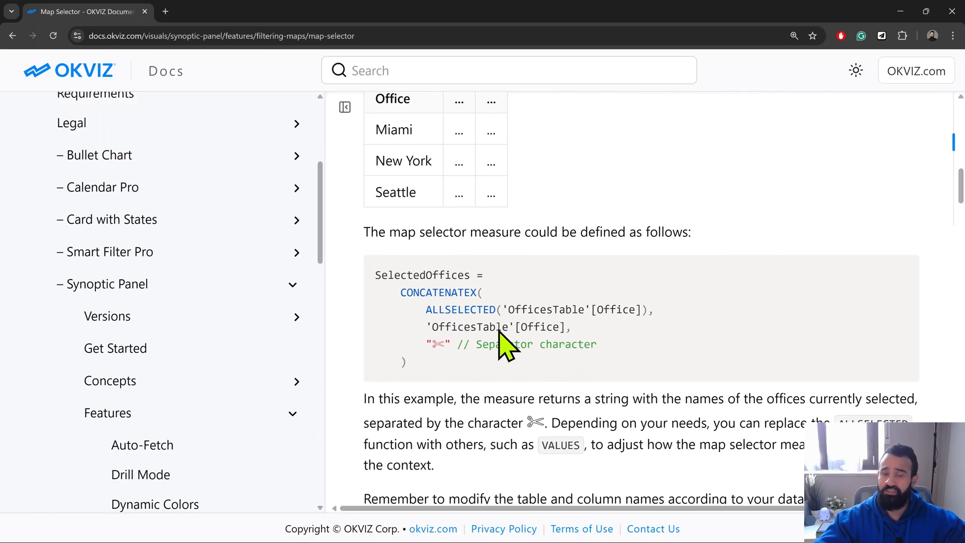
{"action": "left_click_drag", "start_coordinate": [414, 358], "coordinate": [372, 272]}
{"action": "key", "text": "ctrl+c"}
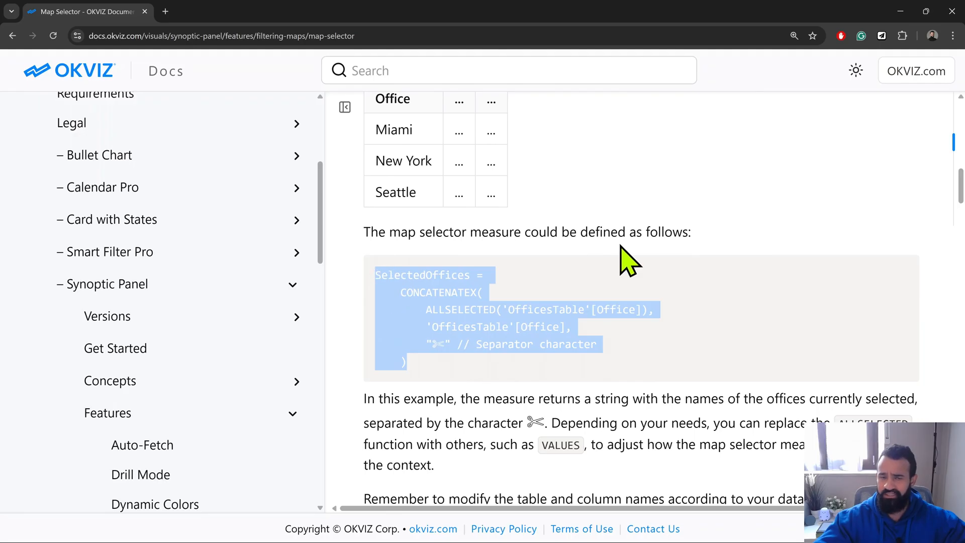
{"action": "key", "text": "alt+Tab"}
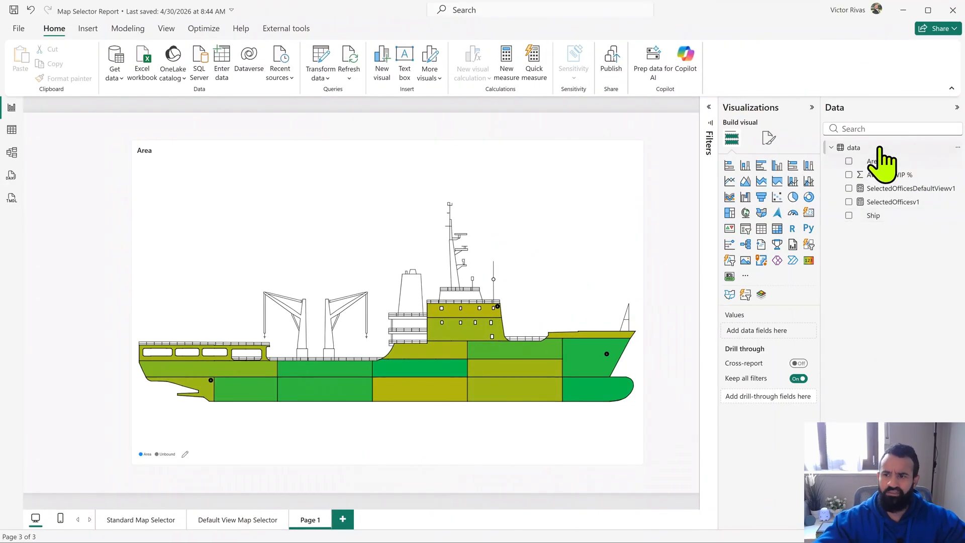
- Create a new measure in the data table from the copied CONCATENATEX code and rename it SelectedShips
{"action": "right_click", "coordinate": [793, 73]}
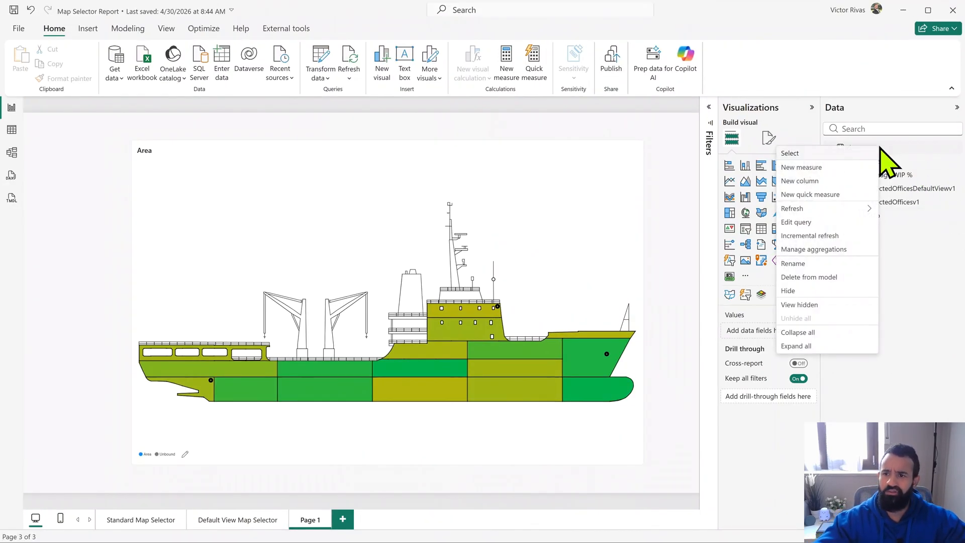
{"action": "left_click", "coordinate": [859, 168]}
{"action": "key", "text": "ctrl+a"}
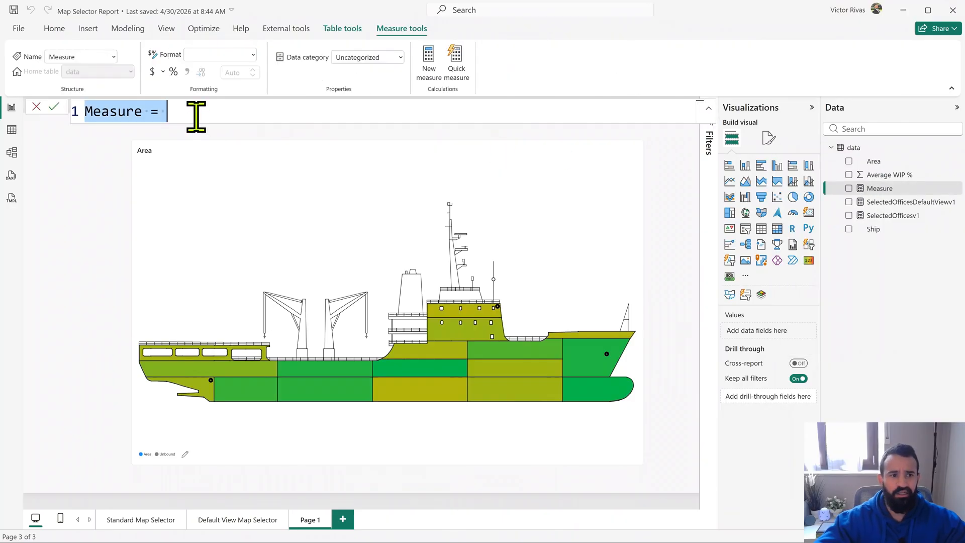
{"action": "key", "text": "ctrl+v"}
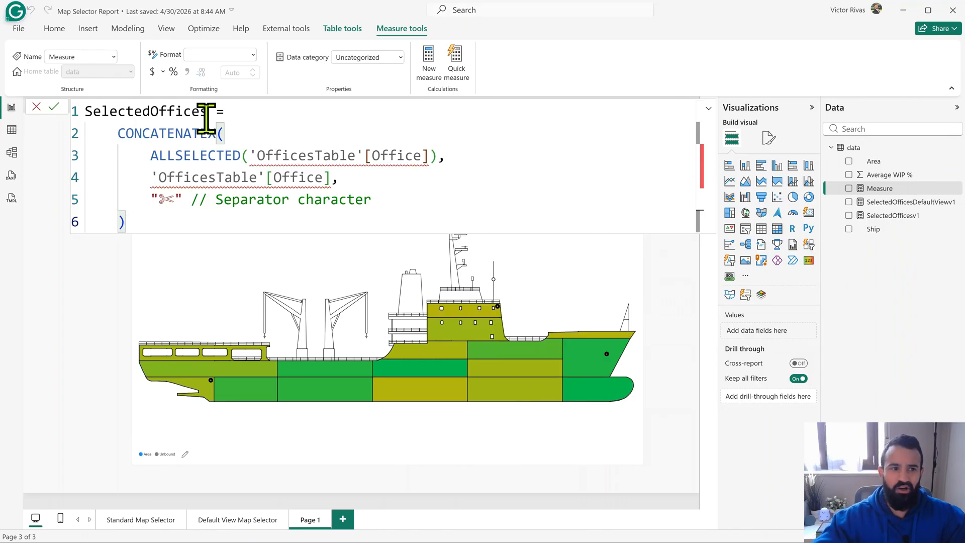
{"action": "left_click_drag", "start_coordinate": [206, 110], "coordinate": [150, 109]}
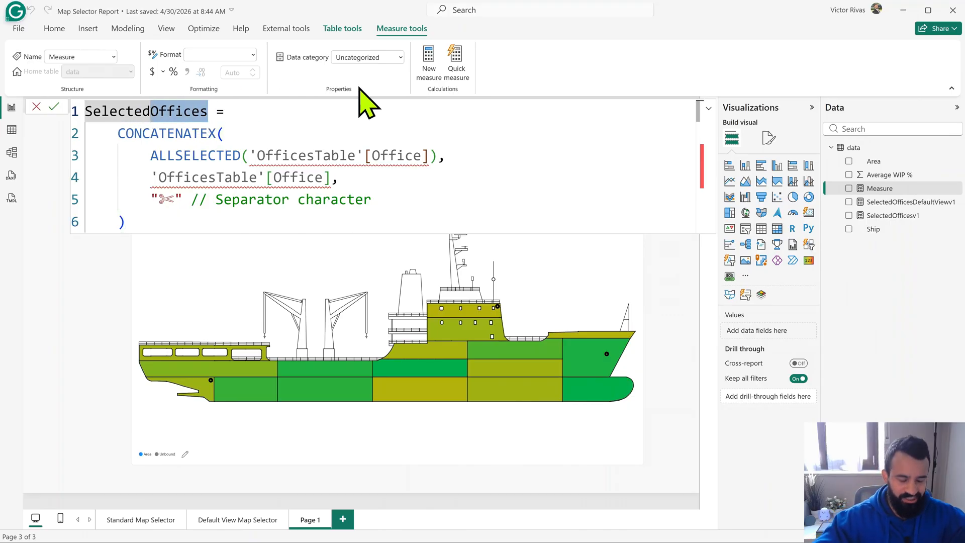
{"action": "type", "text": "Ships"}
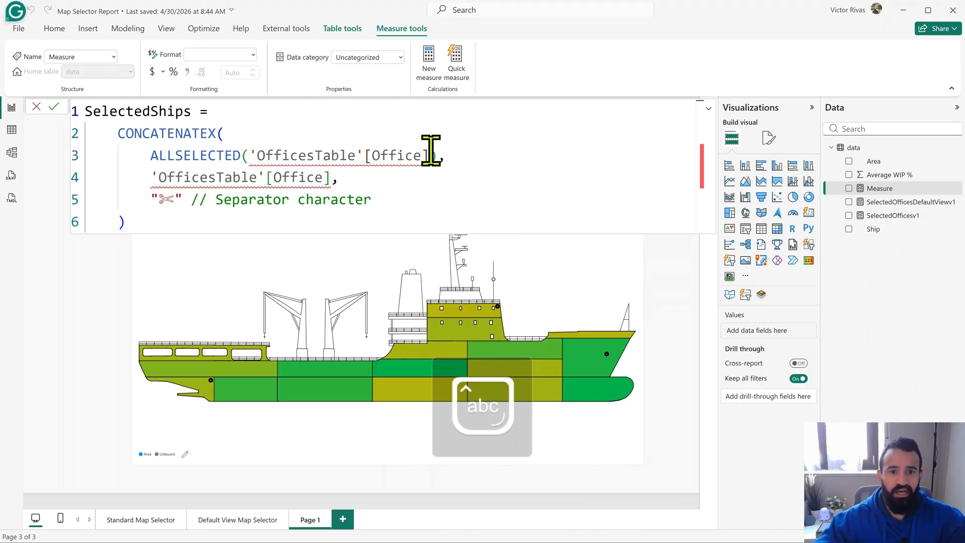
- Replace both 'OfficesTable'[Office] references in the SelectedShips measure with data[Ship] and commit the formula
{"action": "left_click_drag", "start_coordinate": [429, 156], "coordinate": [251, 156]}
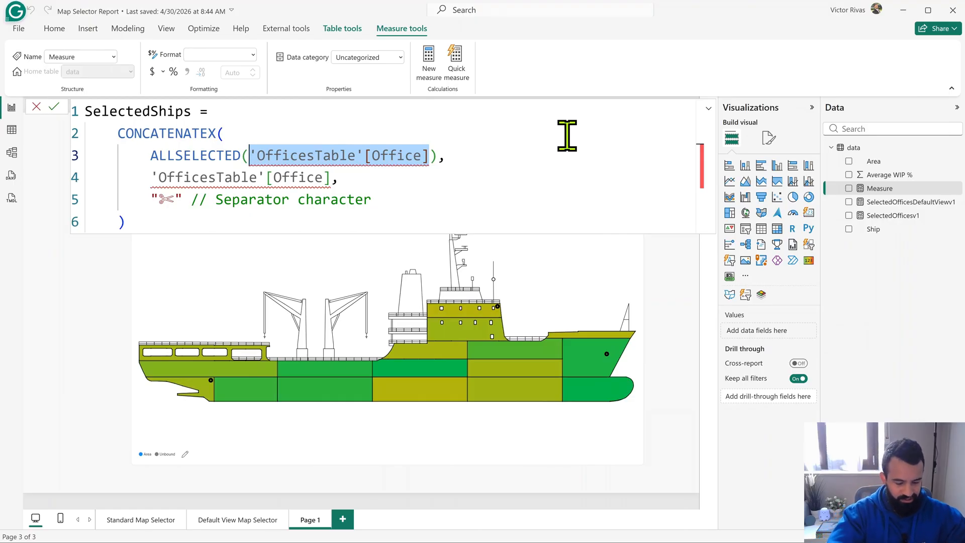
{"action": "type", "text": "shi"}
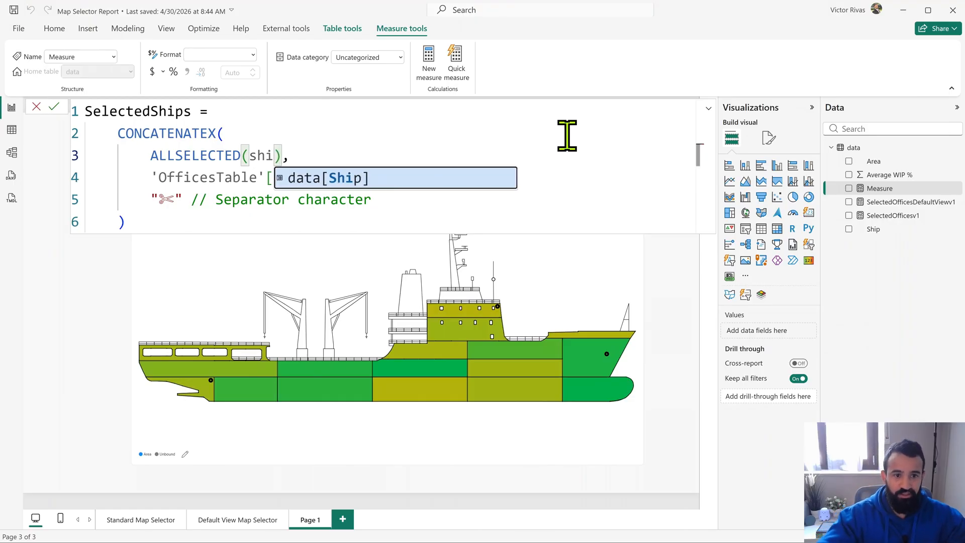
{"action": "left_click", "coordinate": [390, 181]}
{"action": "left_click_drag", "start_coordinate": [329, 179], "coordinate": [146, 174]}
{"action": "type", "text": "ship"}
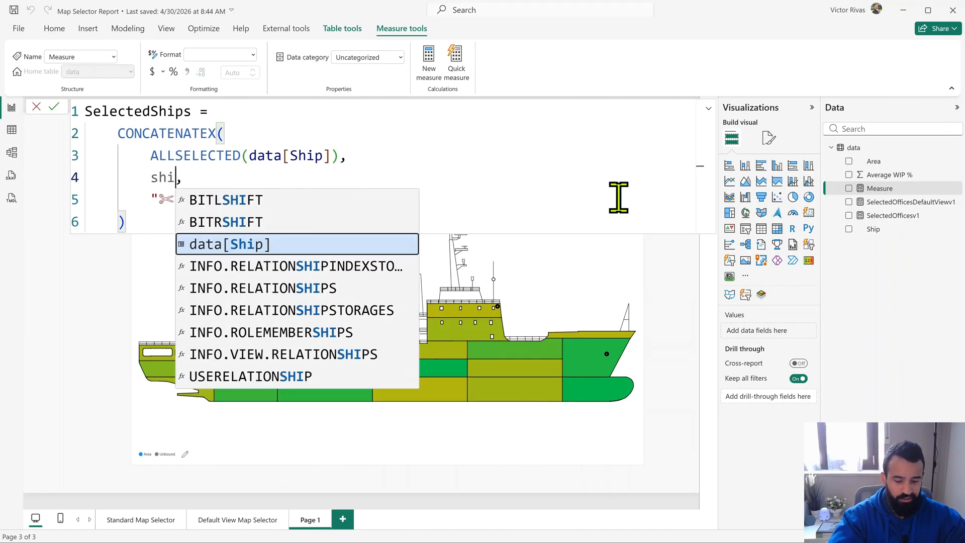
{"action": "left_click", "coordinate": [352, 200]}
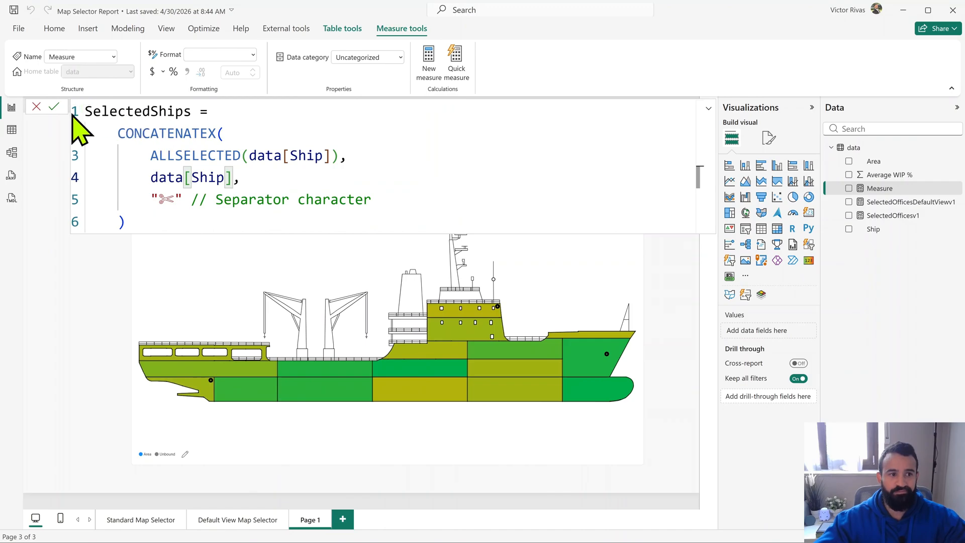
{"action": "left_click", "coordinate": [51, 108]}
{"action": "left_click", "coordinate": [47, 126]}
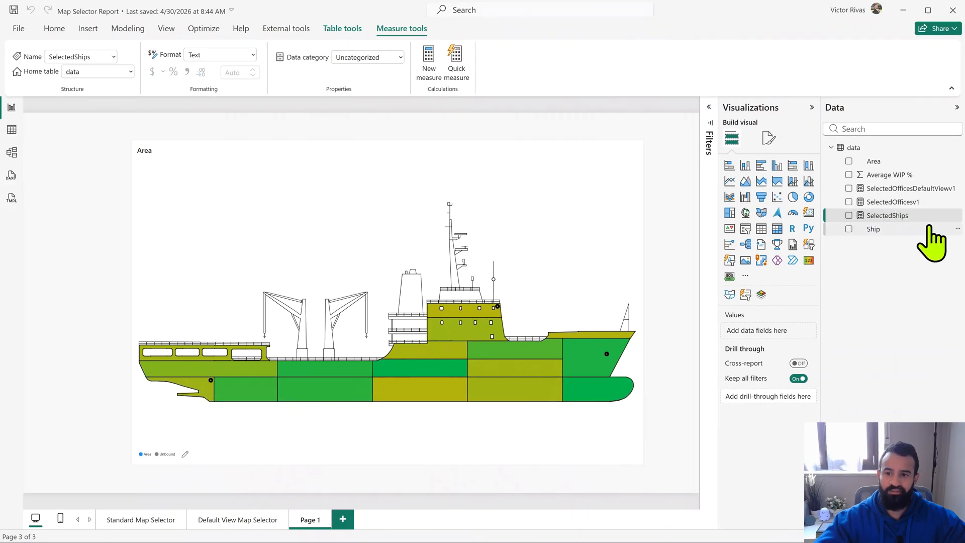
- Add the SelectedShips measure to the ship map visual's Map Selector field
{"action": "left_click", "coordinate": [684, 276]}
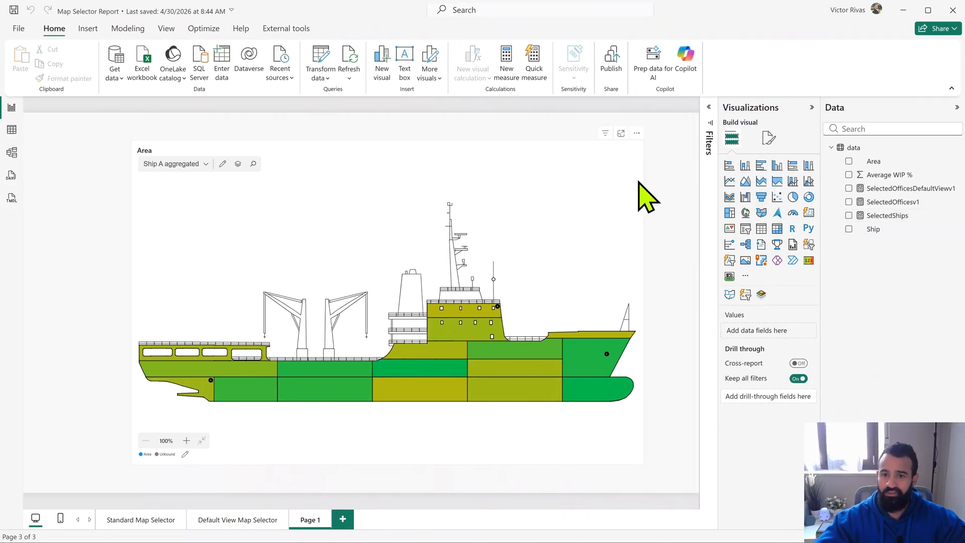
{"action": "left_click", "coordinate": [639, 196]}
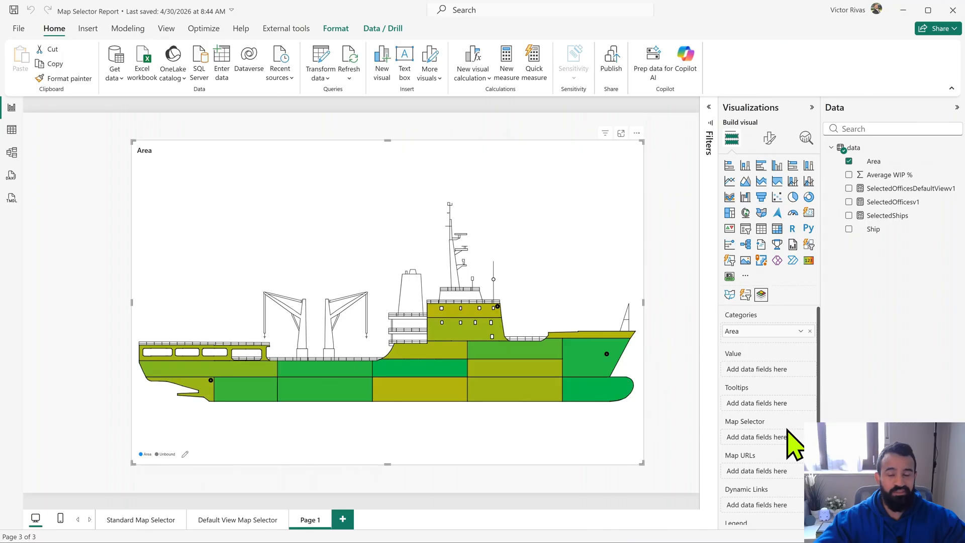
{"action": "left_click_drag", "start_coordinate": [913, 216], "coordinate": [771, 440]}
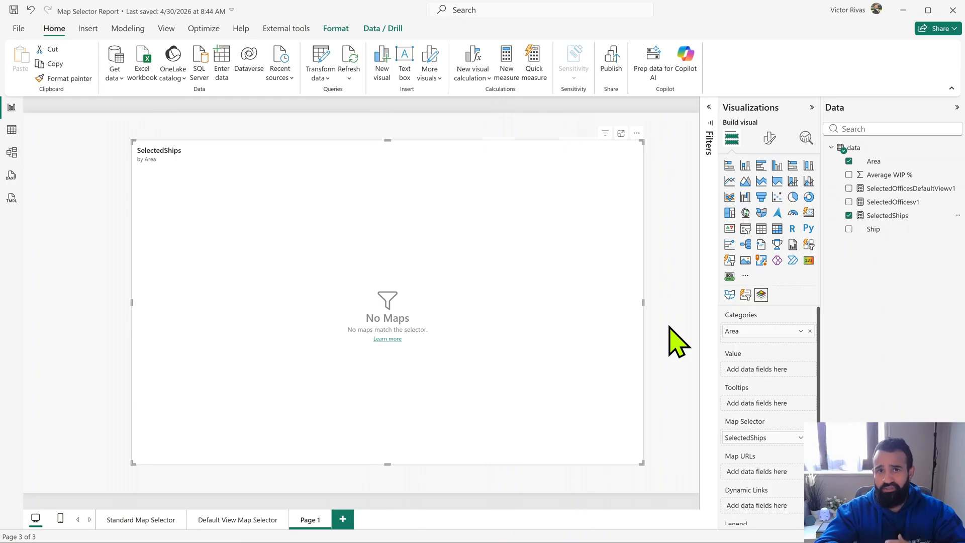
- Open the visual's map editor, set the Ship A aggregated map's selector to Ship A, and save it
{"action": "mouse_move", "coordinate": [216, 243]}
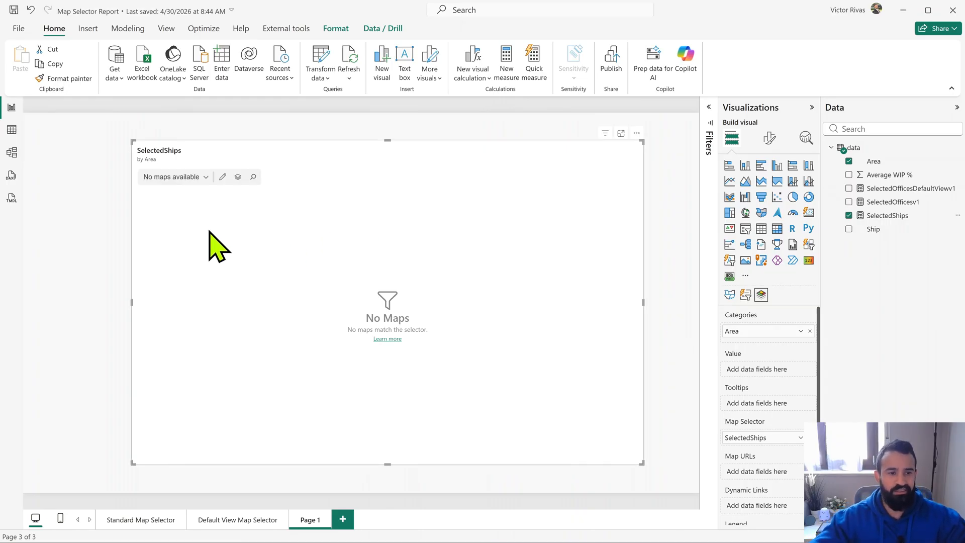
{"action": "left_click", "coordinate": [223, 177]}
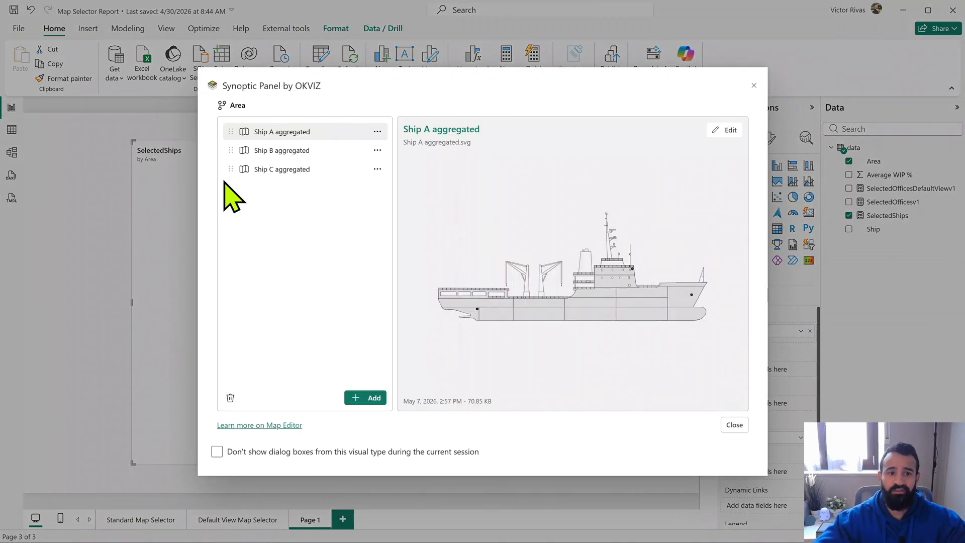
{"action": "left_click", "coordinate": [730, 131]}
{"action": "left_click", "coordinate": [555, 402]}
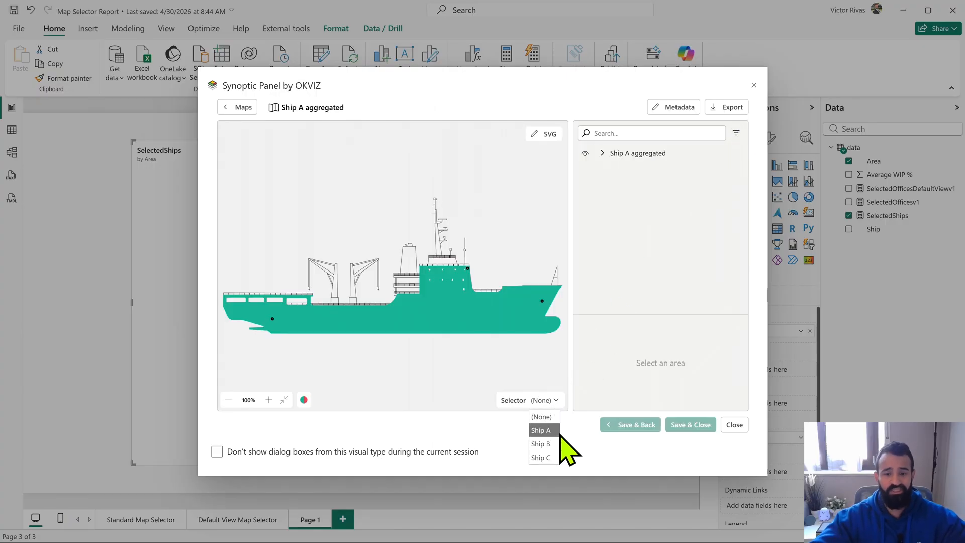
{"action": "left_click", "coordinate": [553, 431]}
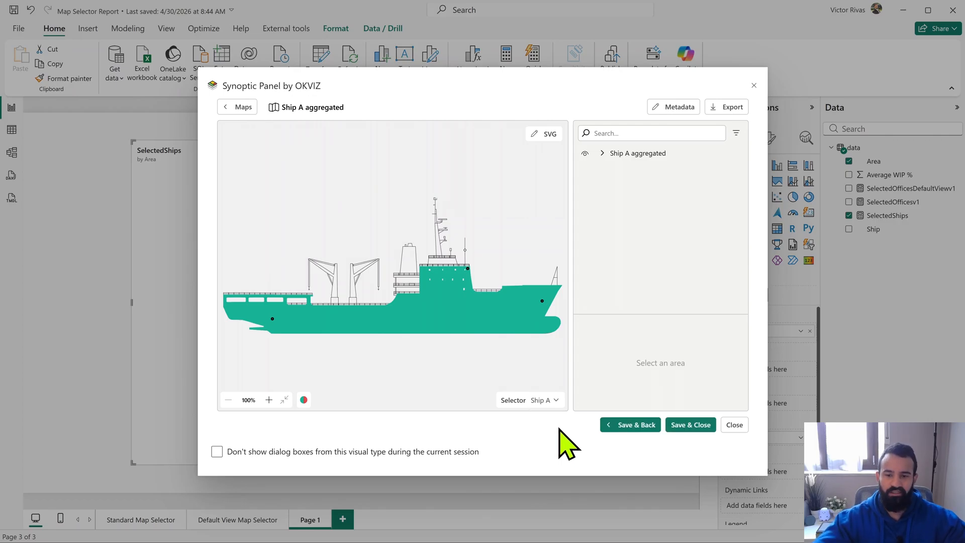
{"action": "left_click", "coordinate": [645, 426]}
- Set the Ship B aggregated map's selector to Ship B and save it, returning to the map list
{"action": "left_click", "coordinate": [301, 149]}
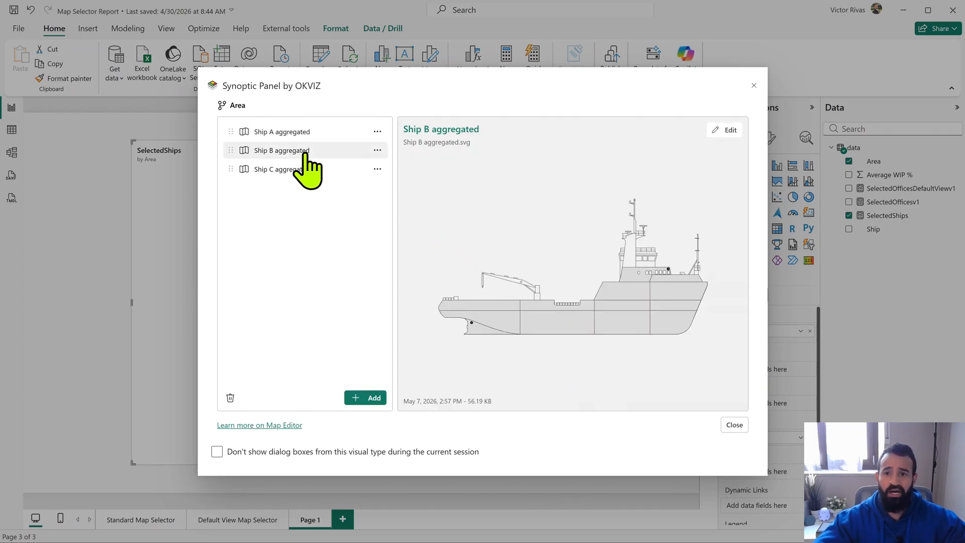
{"action": "left_click", "coordinate": [730, 132]}
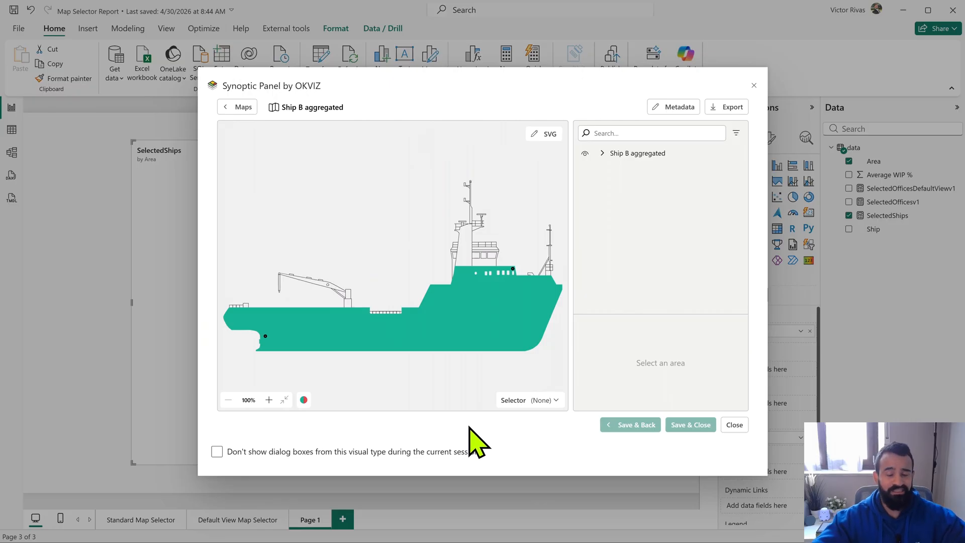
{"action": "left_click", "coordinate": [537, 402]}
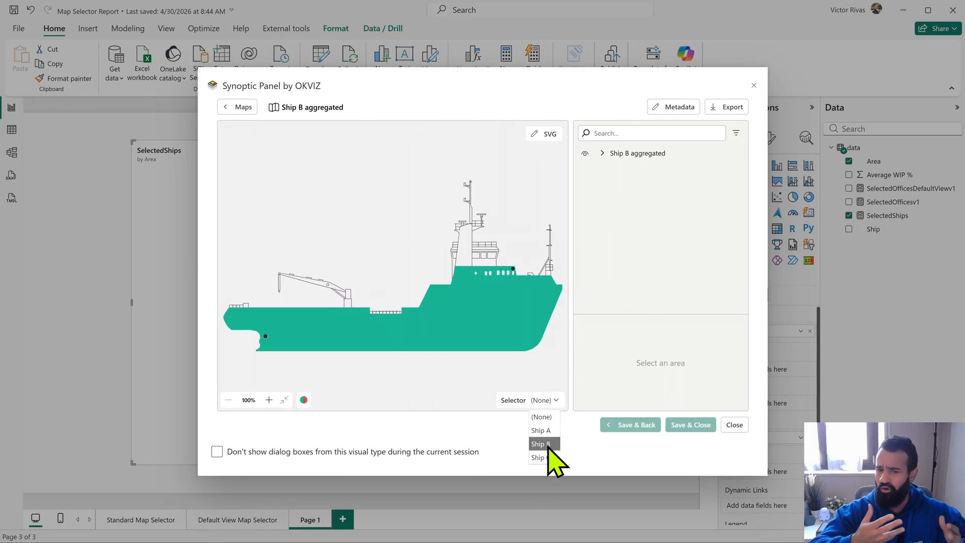
{"action": "left_click", "coordinate": [543, 444]}
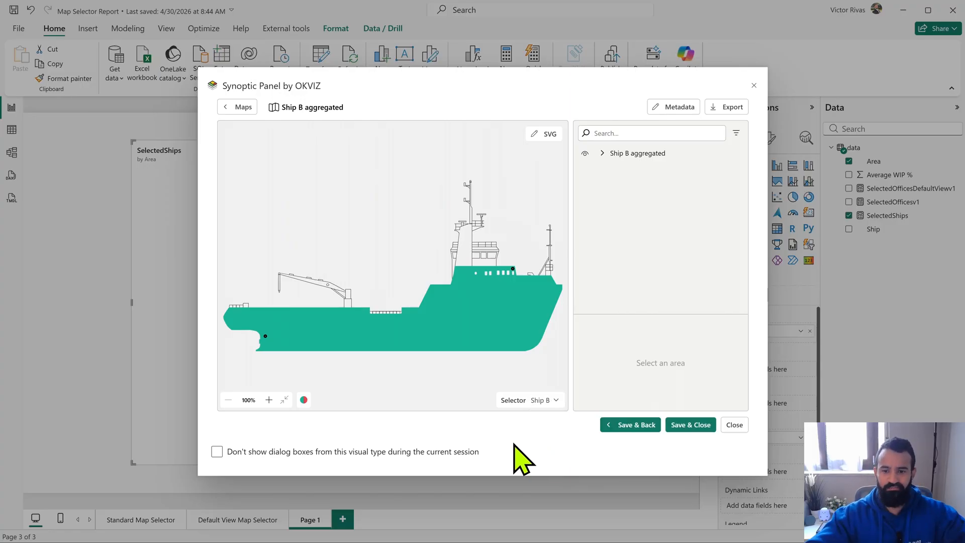
{"action": "left_click", "coordinate": [626, 427]}
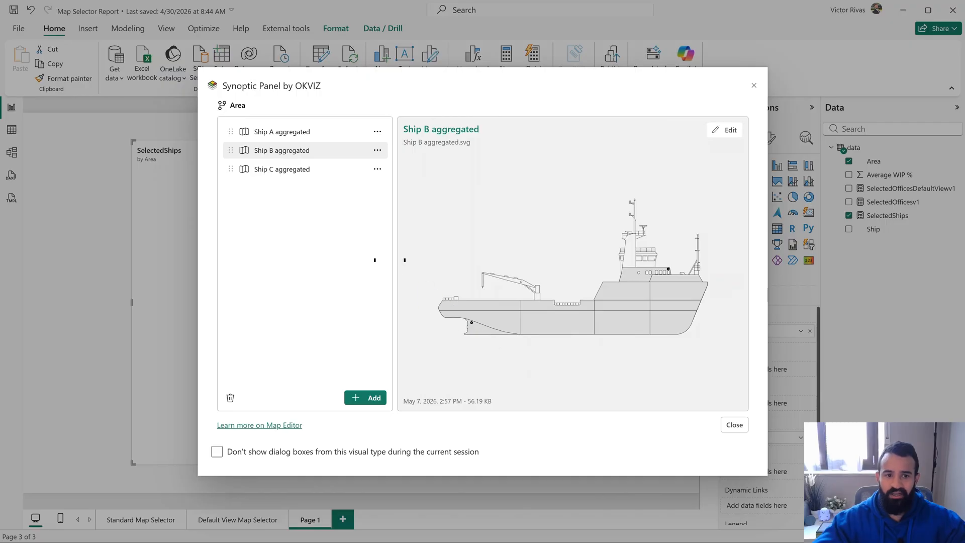
- Set the Ship C aggregated map's selector to Ship C, then save and close the map editor
{"action": "left_click", "coordinate": [274, 169]}
{"action": "left_click", "coordinate": [727, 130]}
{"action": "left_click", "coordinate": [546, 401]}
{"action": "left_click", "coordinate": [548, 458]}
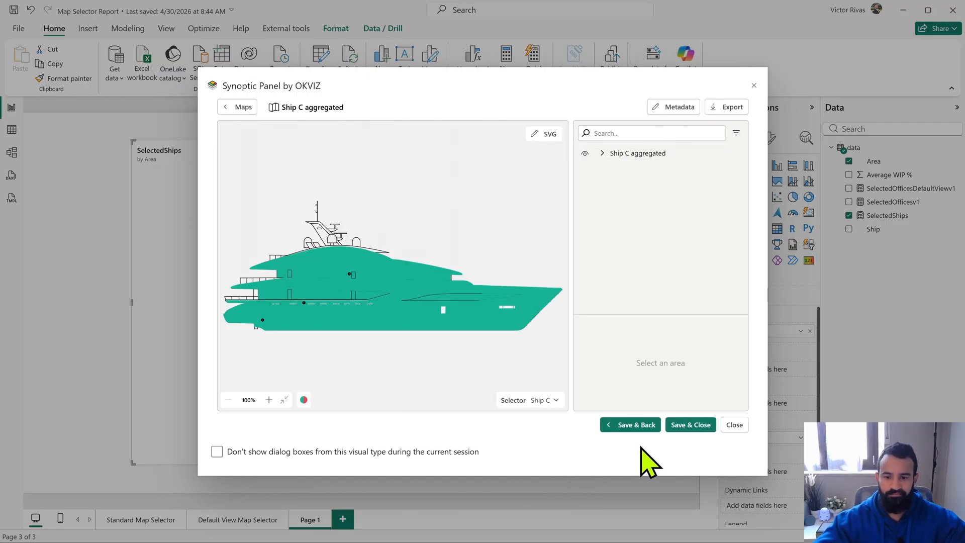
{"action": "left_click", "coordinate": [690, 425]}
- Move the ship map visual toward the right edge of the page to free space beside it, and deselect it
{"action": "mouse_move", "coordinate": [388, 195]}
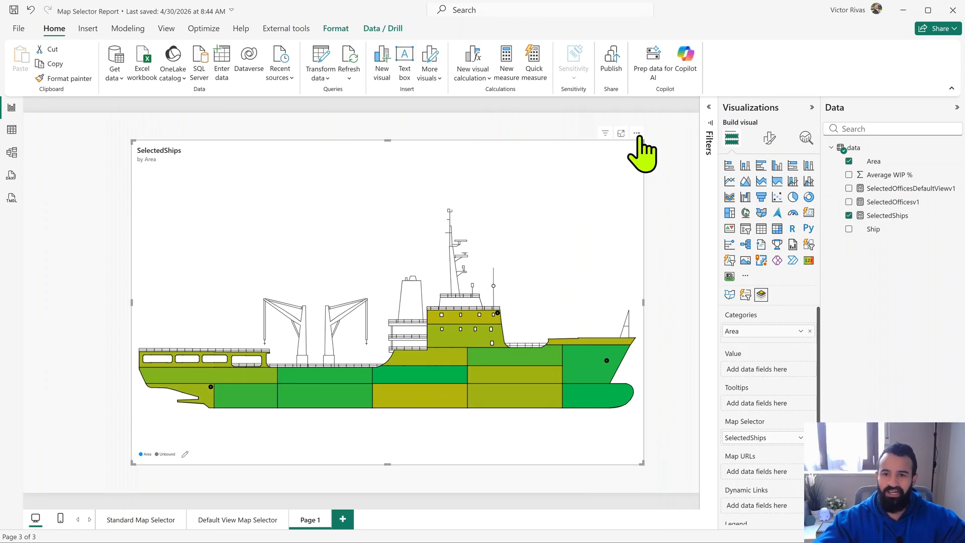
{"action": "left_click_drag", "start_coordinate": [637, 134], "coordinate": [679, 151]}
{"action": "left_click", "coordinate": [611, 135]}
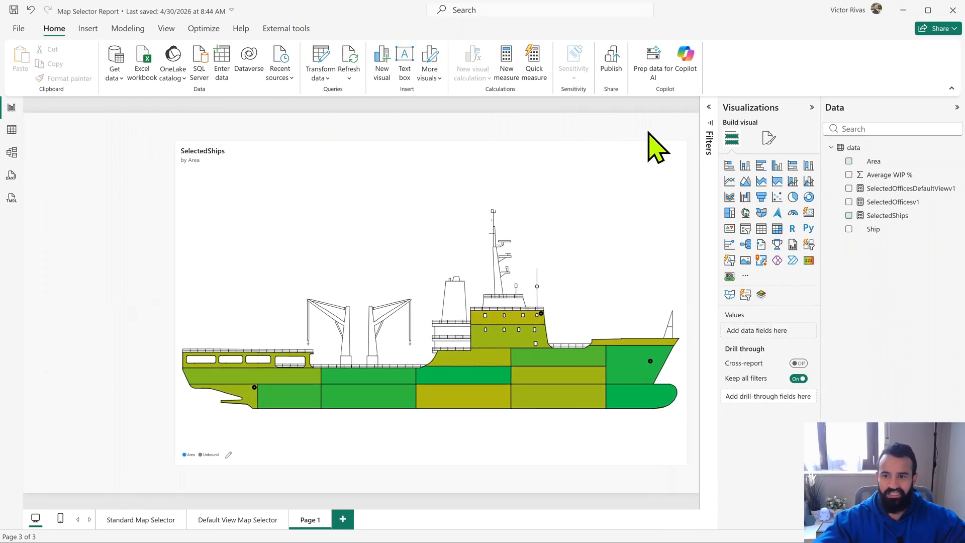
- Add a slicer on the Ship field and narrow it to fit the free space beside the ship map
{"action": "left_click", "coordinate": [745, 229]}
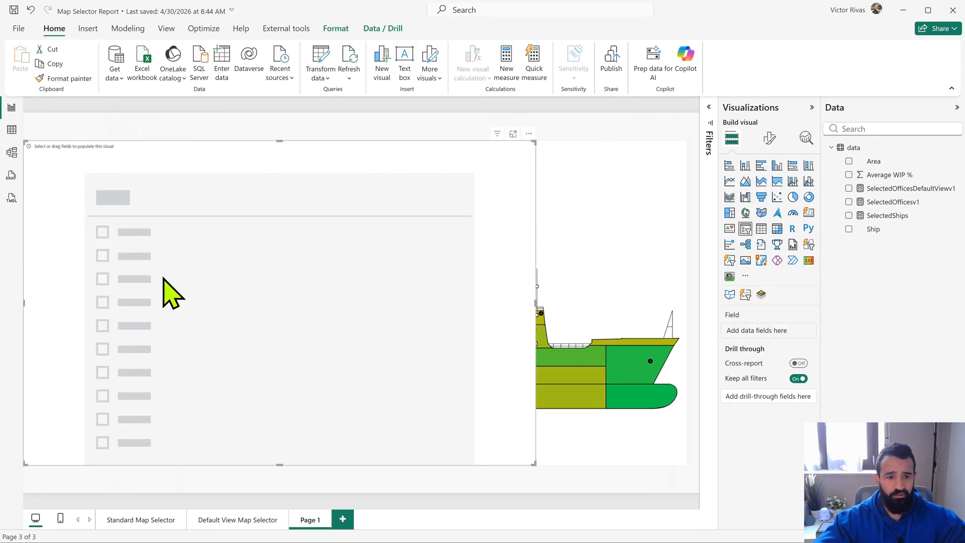
{"action": "left_click", "coordinate": [849, 229]}
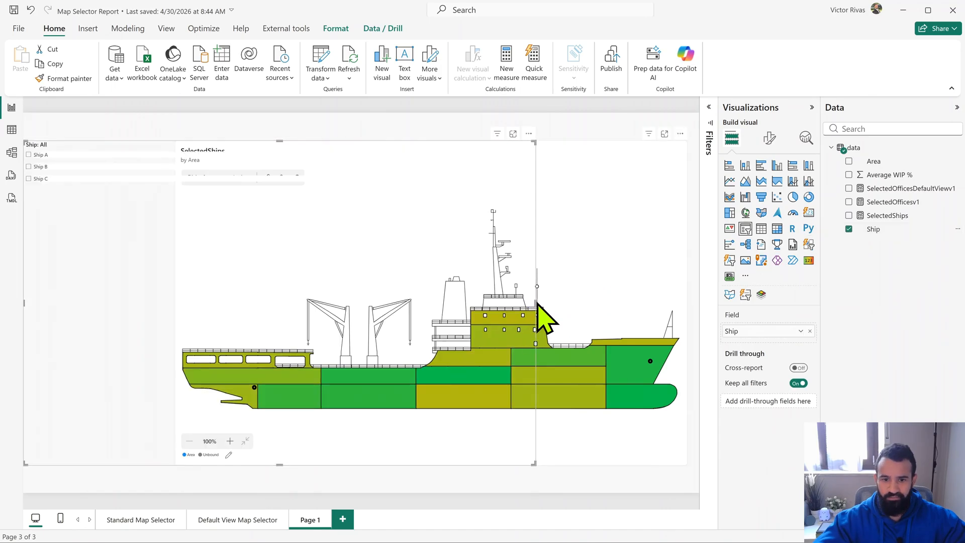
{"action": "left_click_drag", "start_coordinate": [535, 302], "coordinate": [126, 301]}
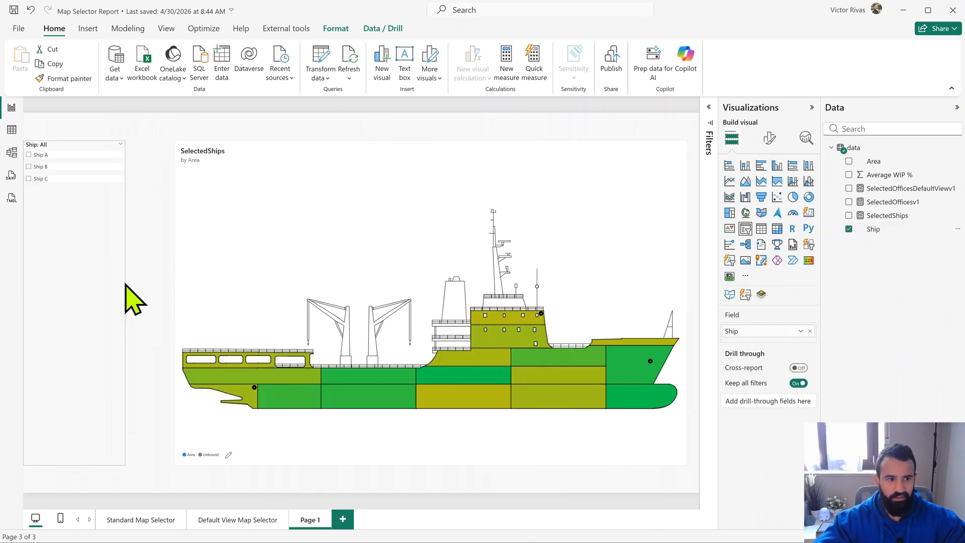
- Test the map switching by filtering the slicer to Ship A, Ship B and Ship C in turn, ending on Ship B
{"action": "left_click", "coordinate": [29, 155]}
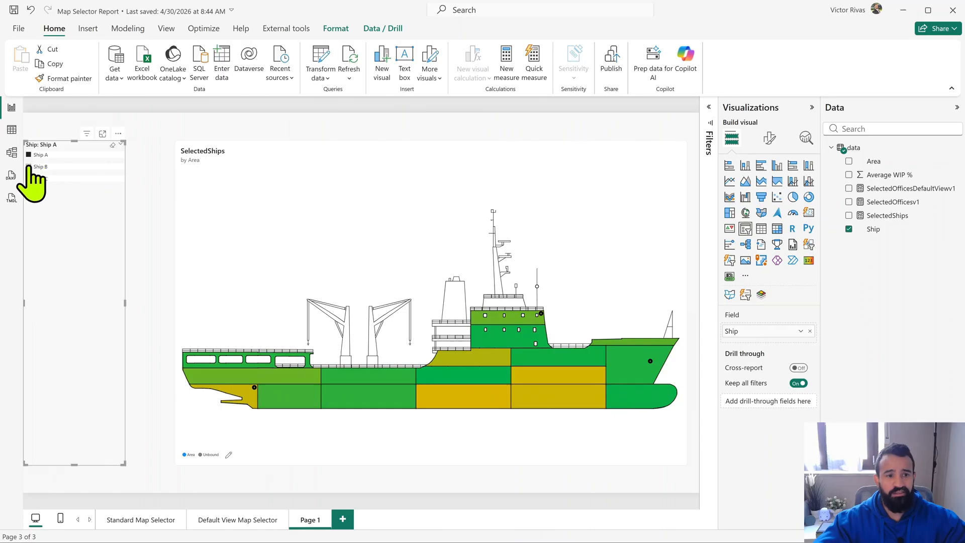
{"action": "left_click", "coordinate": [28, 166]}
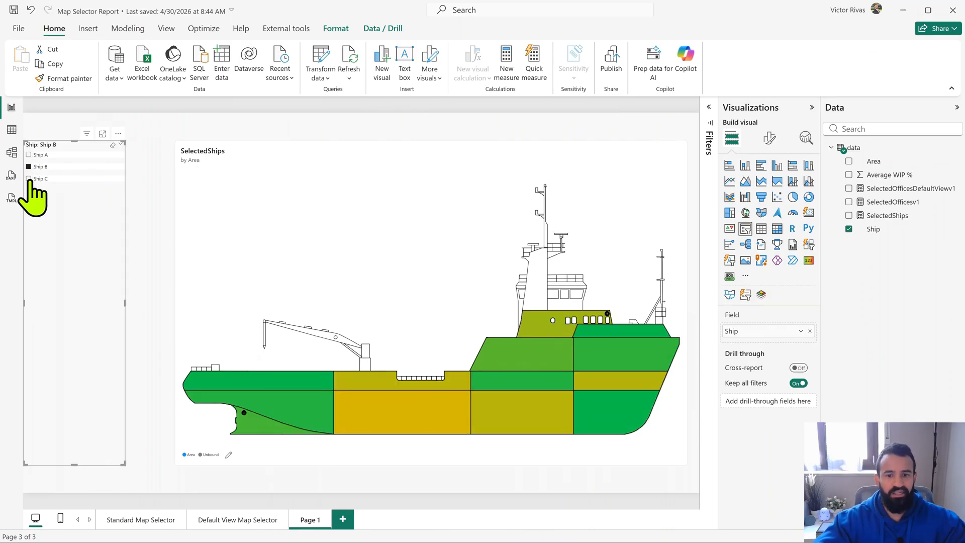
{"action": "left_click", "coordinate": [29, 179]}
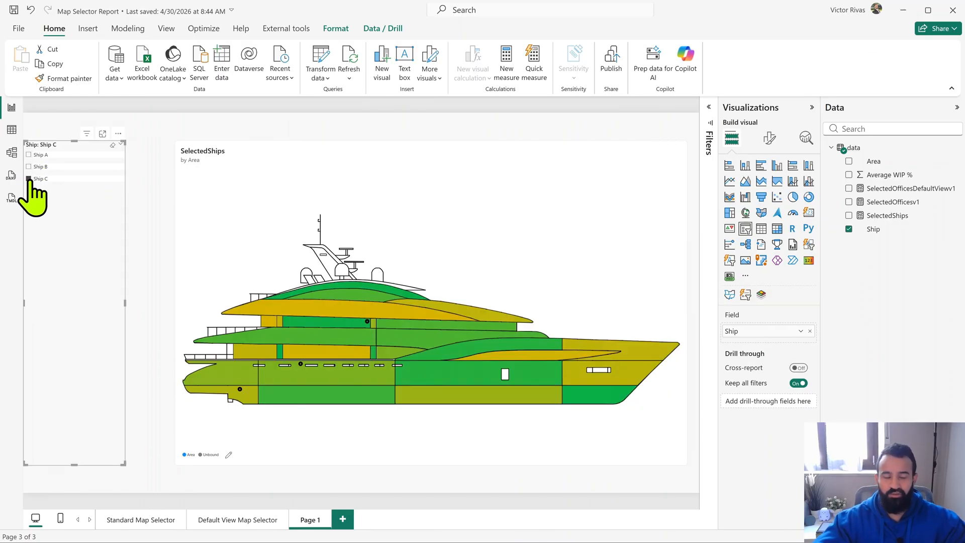
{"action": "left_click", "coordinate": [29, 167]}
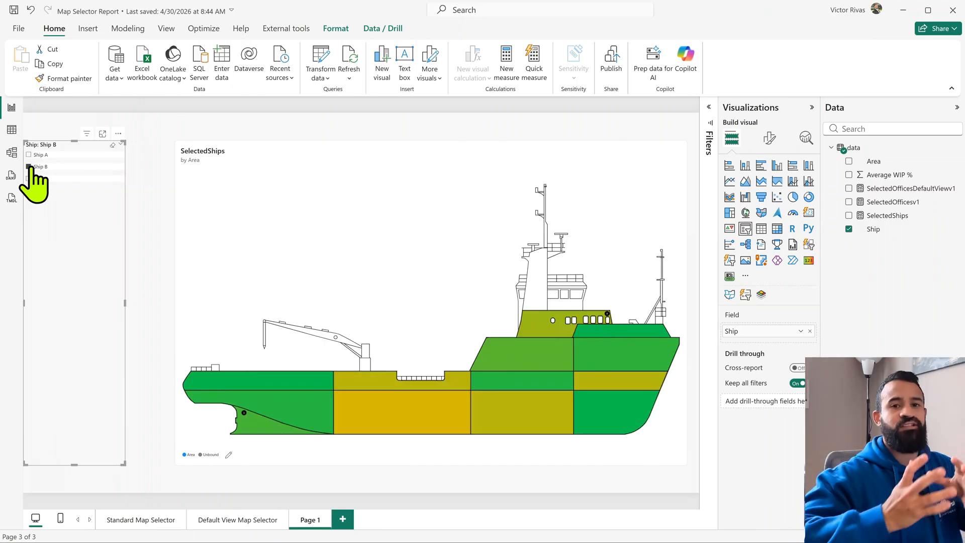